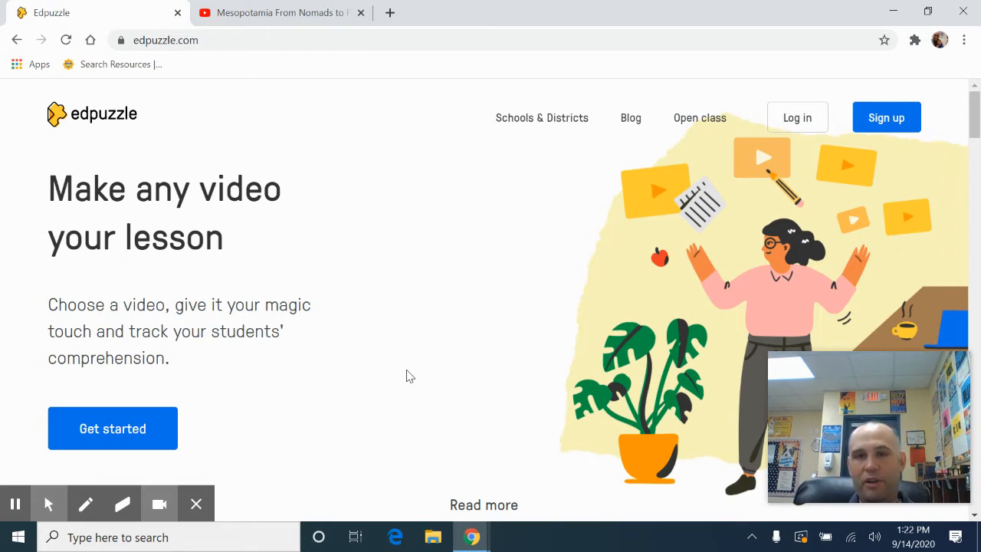
# Open the teacher sign-up options for a new Edpuzzle account.
pyautogui.moveTo(926, 388)
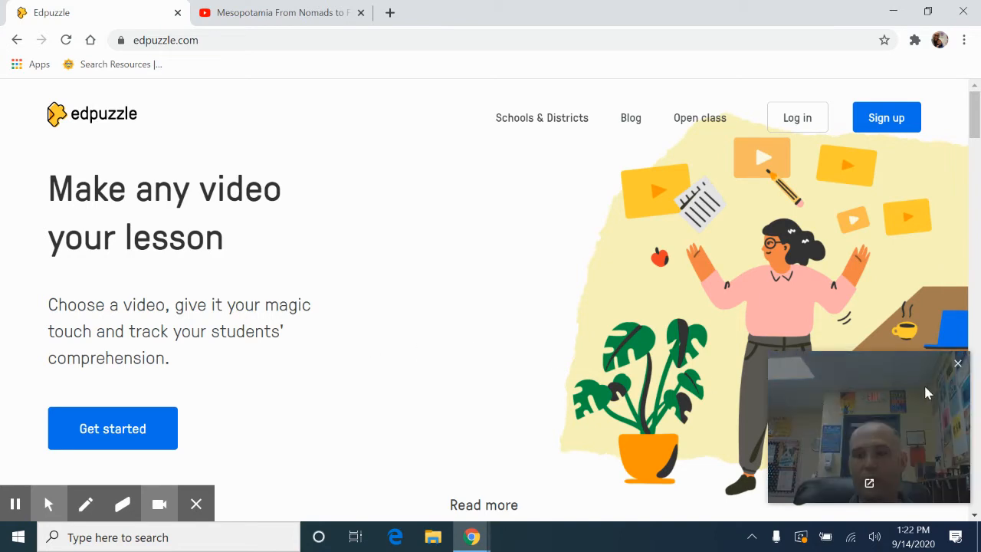
pyautogui.click(958, 364)
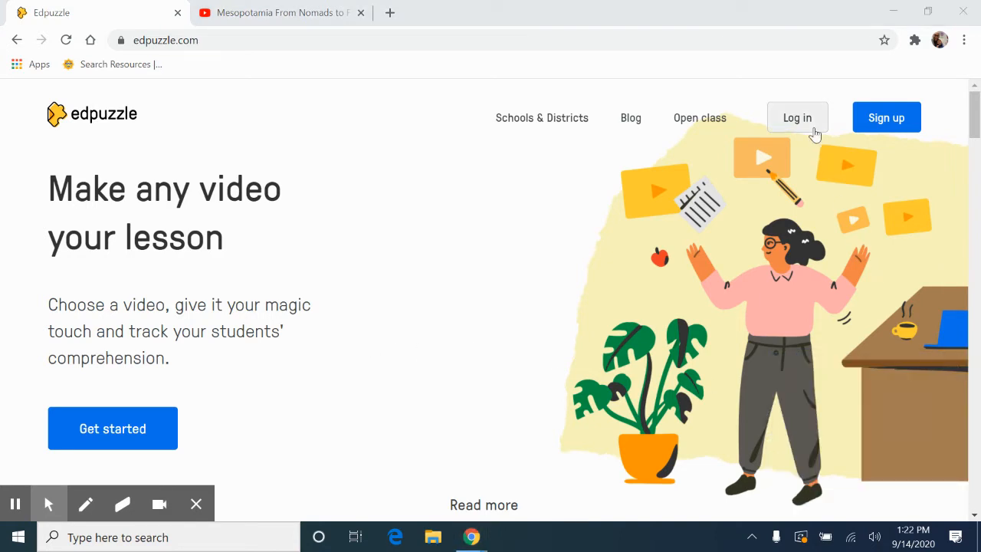
pyautogui.click(874, 117)
pyautogui.click(444, 372)
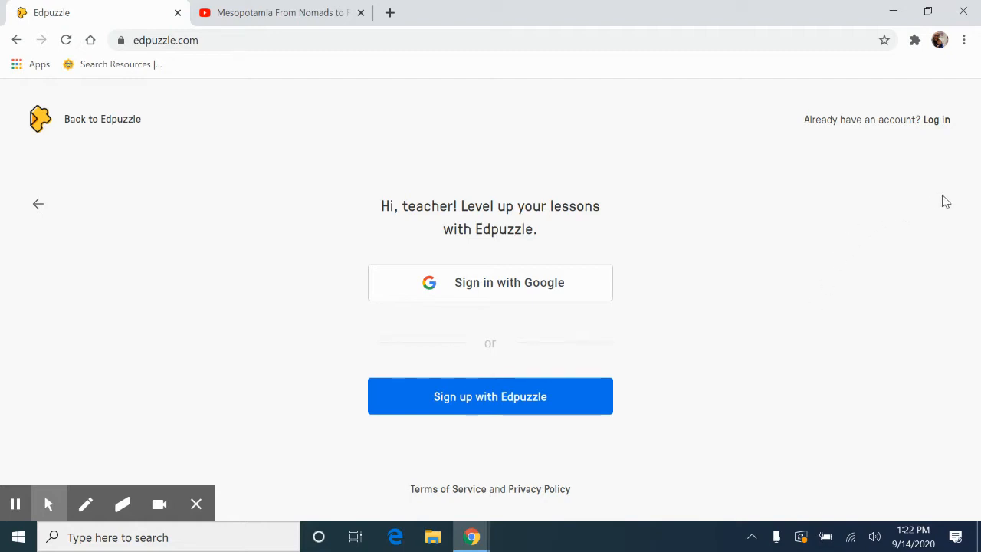
# Log in to the existing teacher account with Google and dismiss the Edpuzzle Pro banner.
pyautogui.click(936, 121)
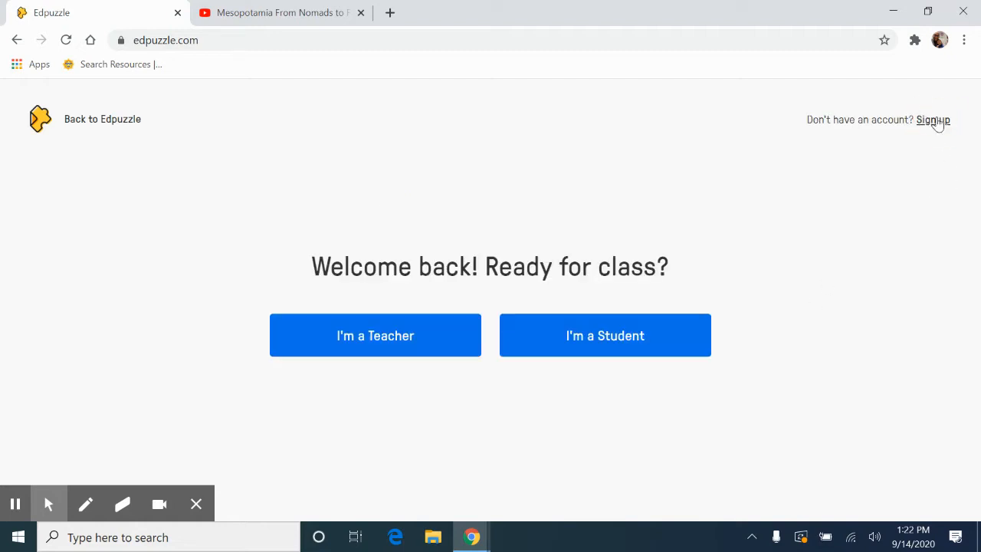
pyautogui.click(382, 347)
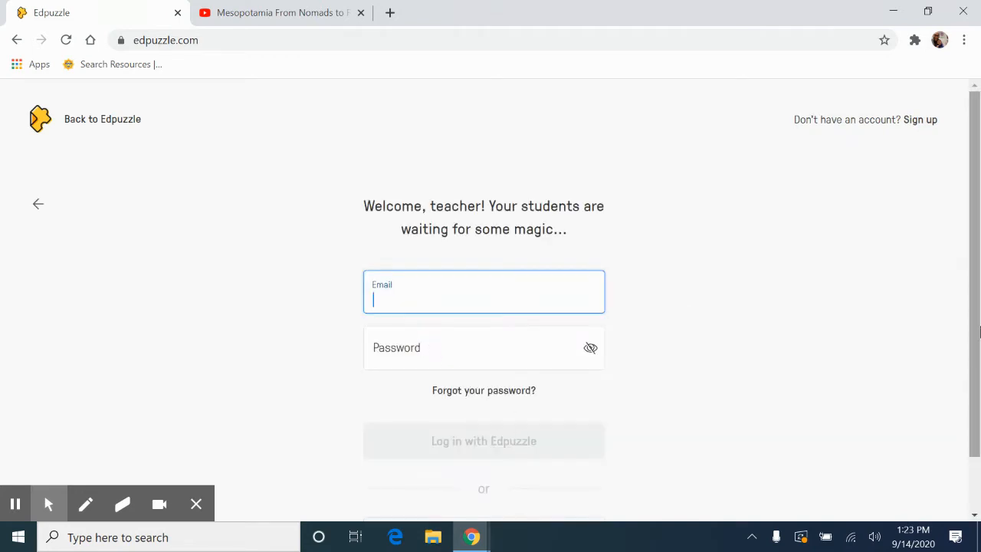
pyautogui.moveTo(976, 385); pyautogui.dragTo(976, 437)
pyautogui.click(523, 477)
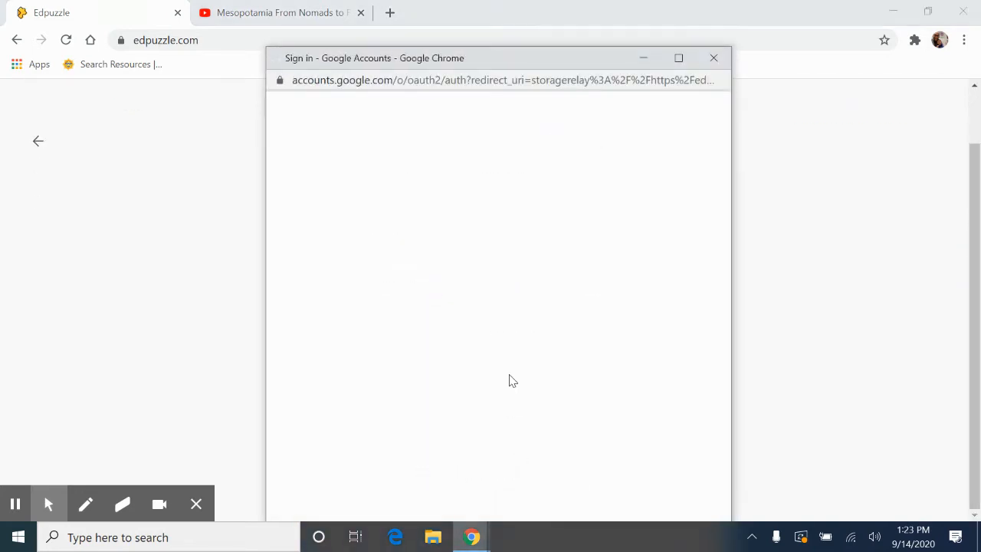
pyautogui.click(486, 328)
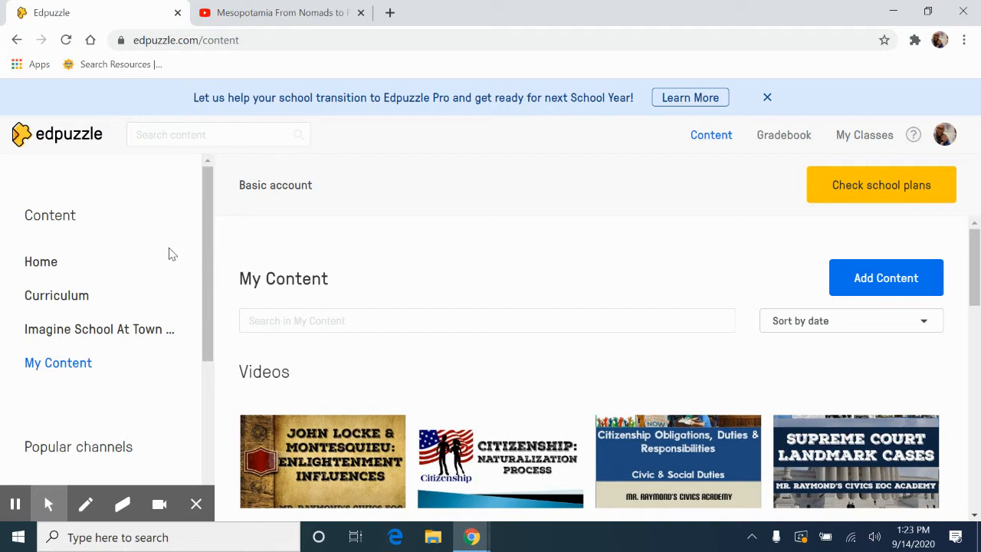
pyautogui.click(767, 97)
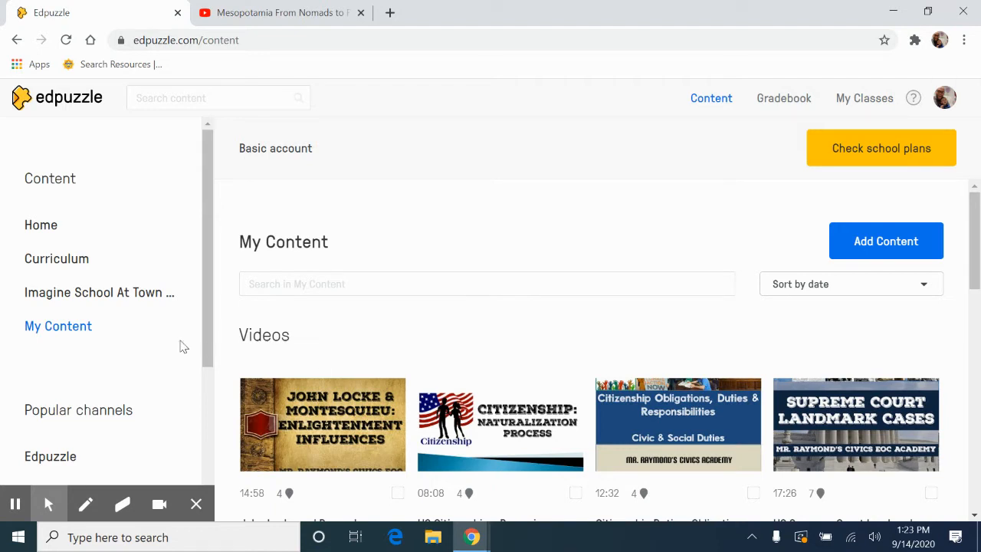
# Copy the address of the YouTube video "Mesopotamia From Nomads to Farmers" and search for it in Edpuzzle to open it for editing.
pyautogui.click(278, 11)
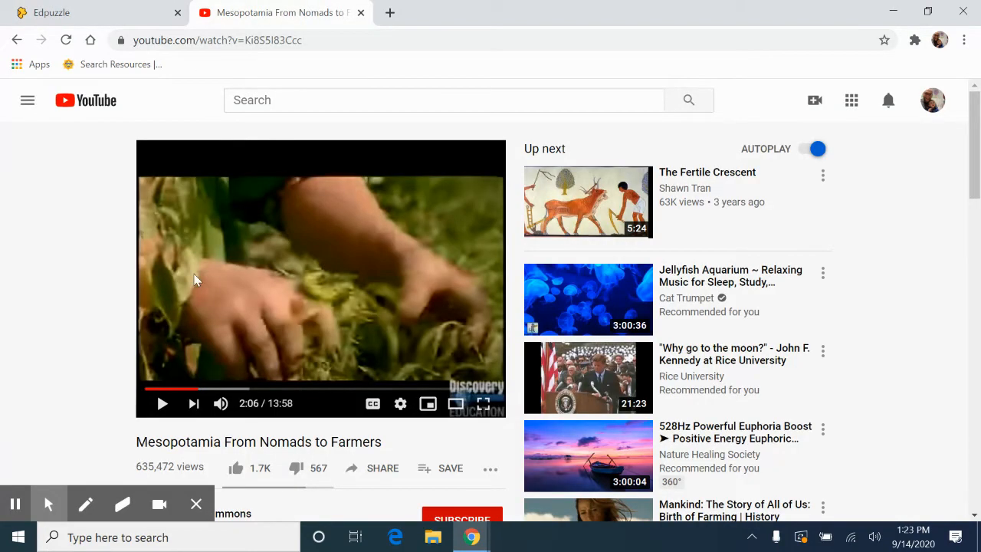
pyautogui.click(366, 40)
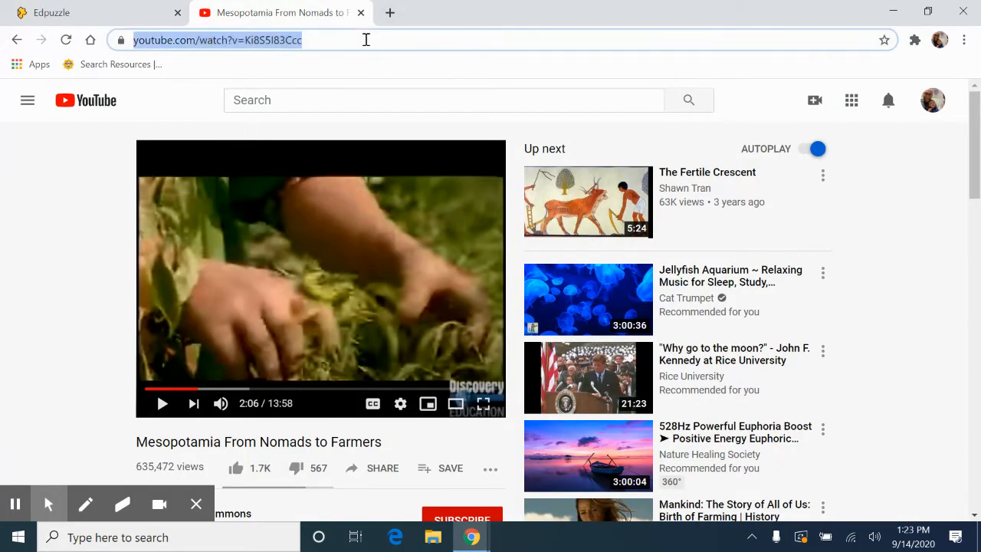
pyautogui.click(125, 12)
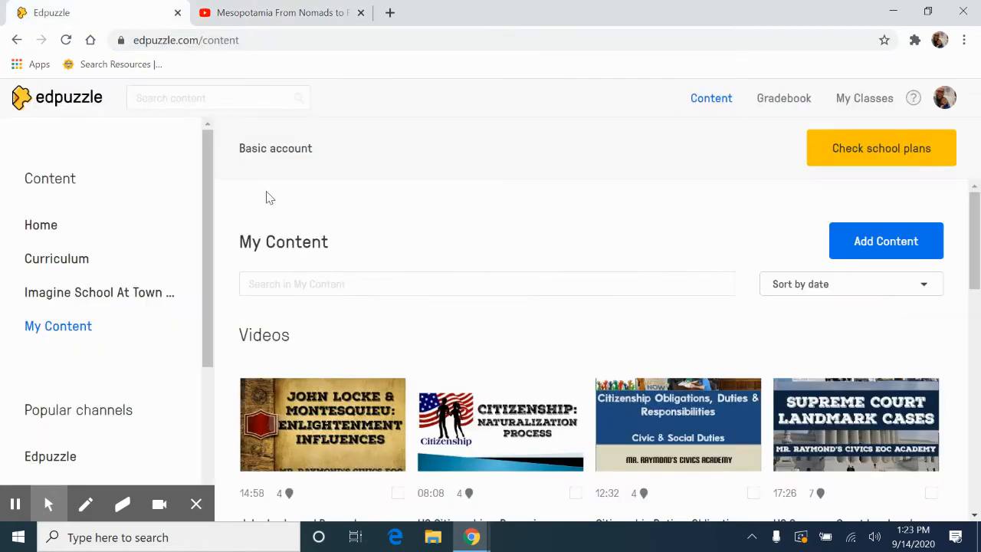
pyautogui.click(214, 99)
pyautogui.write('https://www.youtube.com/watch?v=Ki8S5l83Ccc')
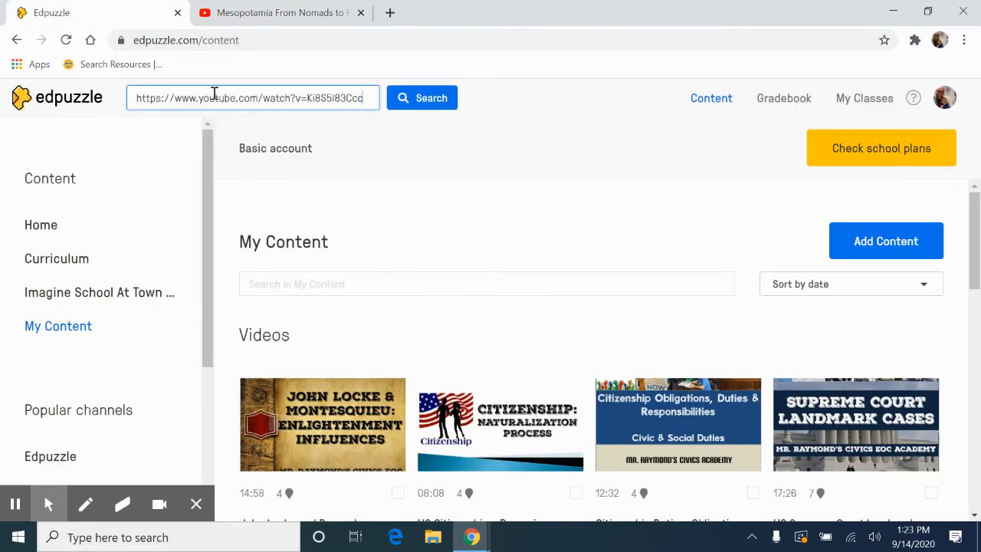
pyautogui.click(437, 109)
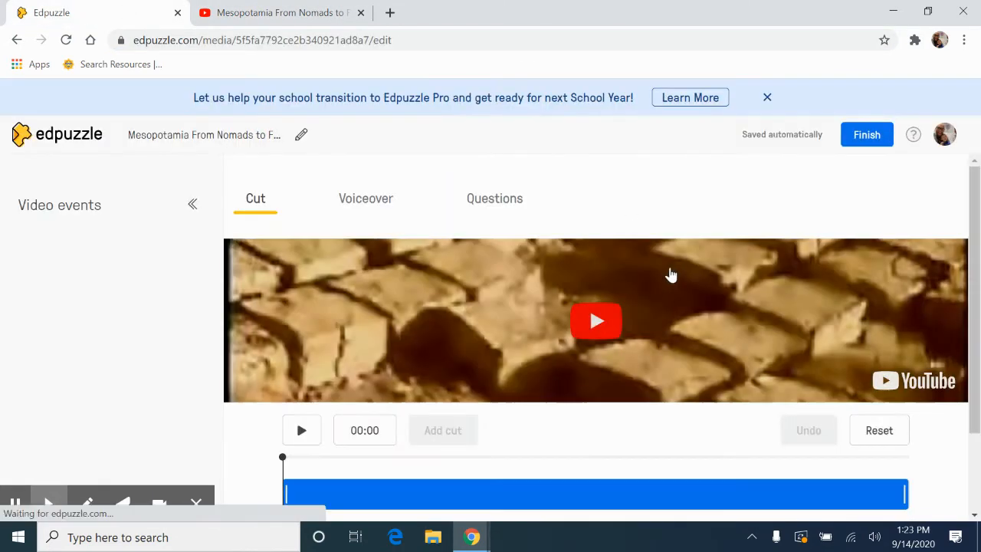
# Preview the video briefly and trim its beginning so that it starts at about 01:46.
pyautogui.moveTo(975, 248); pyautogui.dragTo(977, 273)
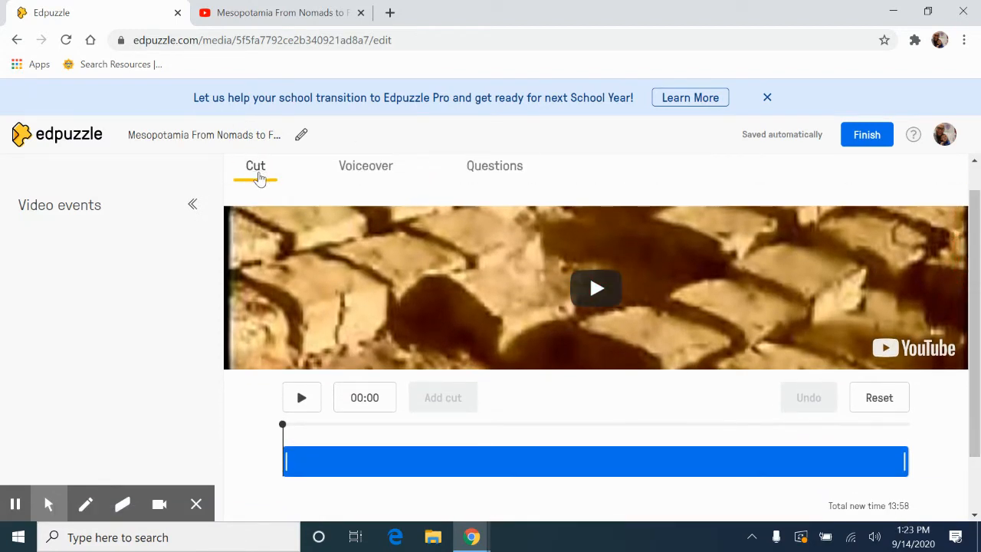
pyautogui.click(304, 407)
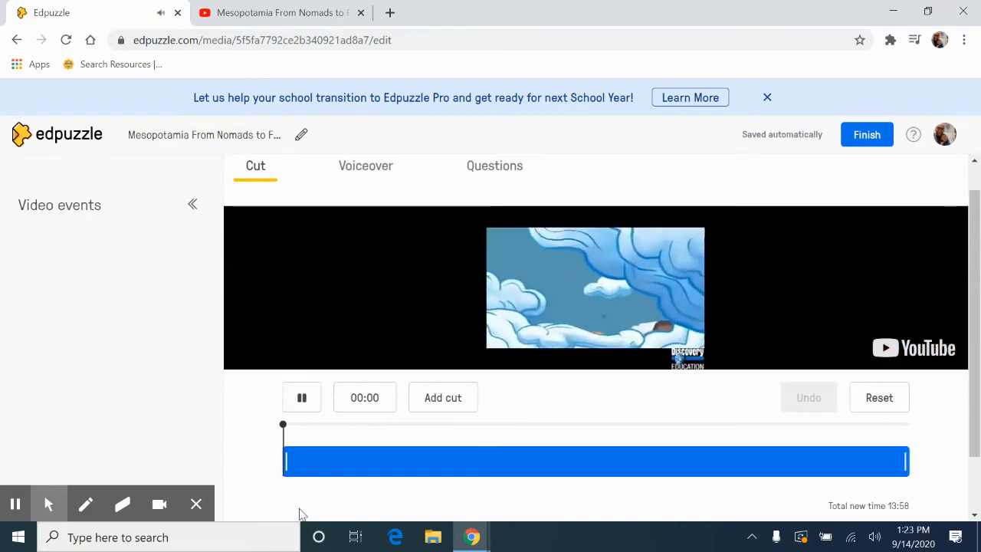
pyautogui.moveTo(284, 465); pyautogui.dragTo(263, 466)
pyautogui.click(292, 408)
pyautogui.click(292, 409)
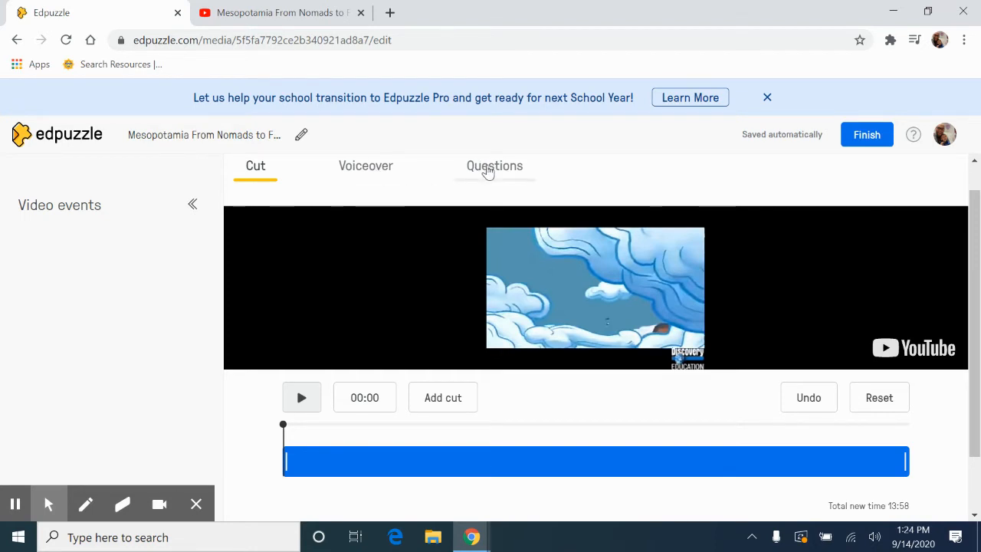
pyautogui.moveTo(284, 461); pyautogui.dragTo(365, 469)
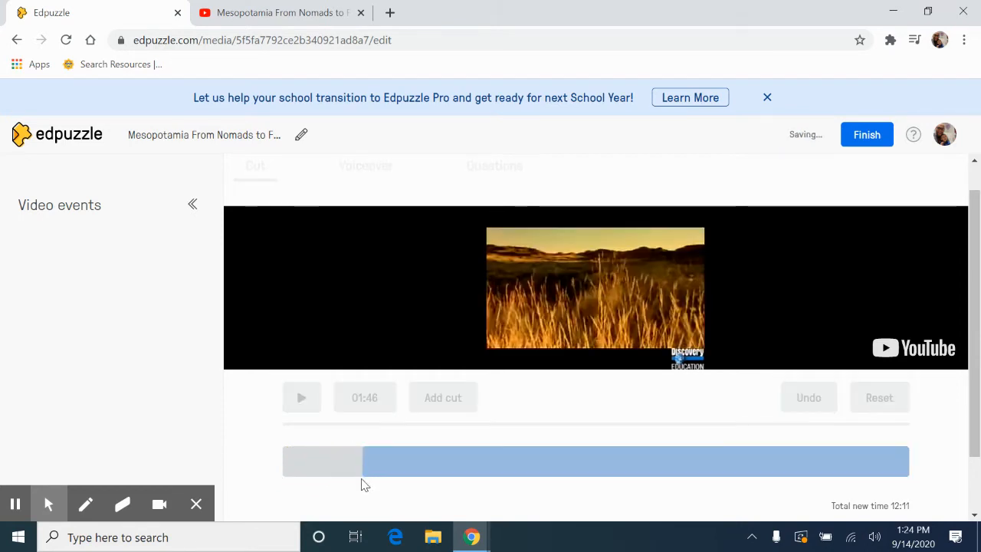
# Play the trimmed video through the domestication passage and pause it at 00:18 in the question editor.
pyautogui.click(303, 399)
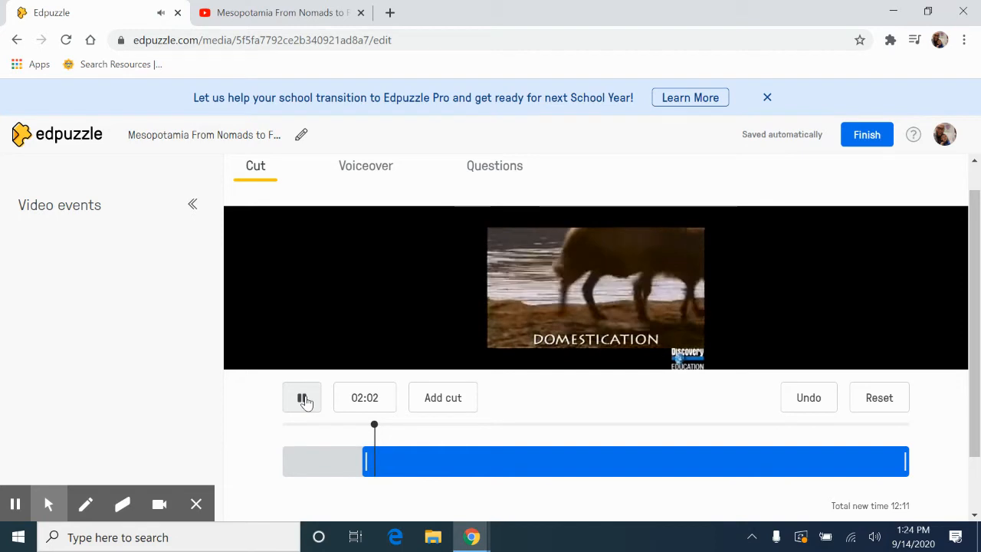
pyautogui.click(302, 397)
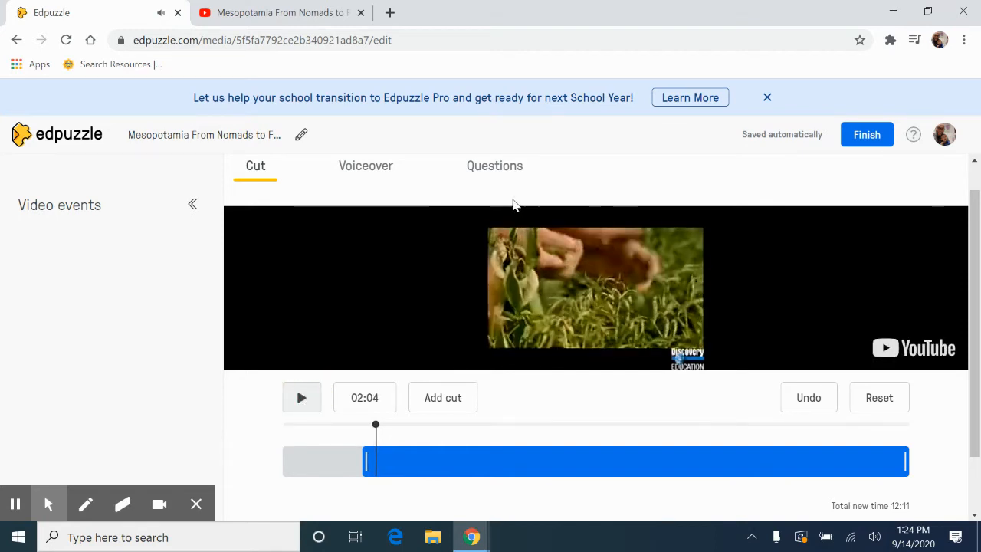
pyautogui.click(497, 169)
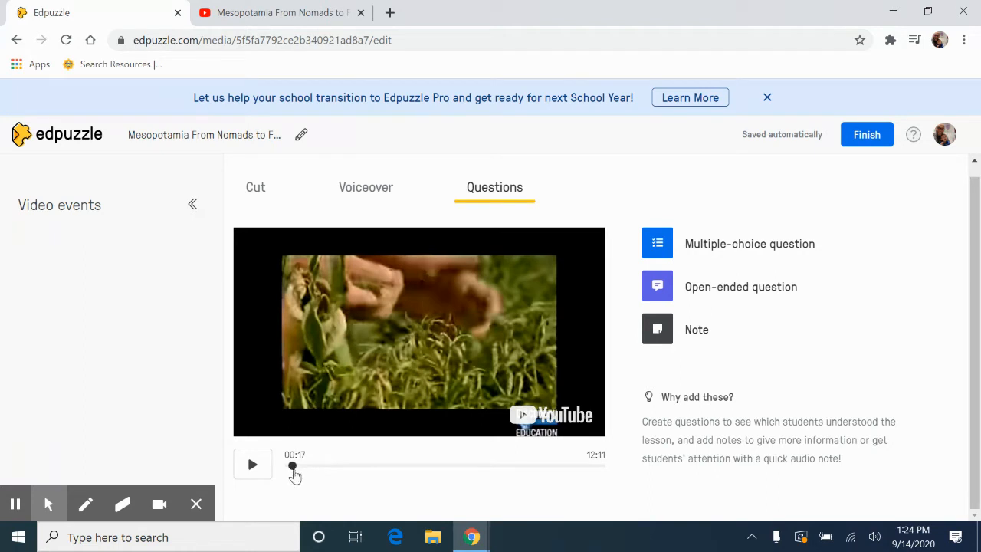
pyautogui.click(250, 466)
pyautogui.click(250, 468)
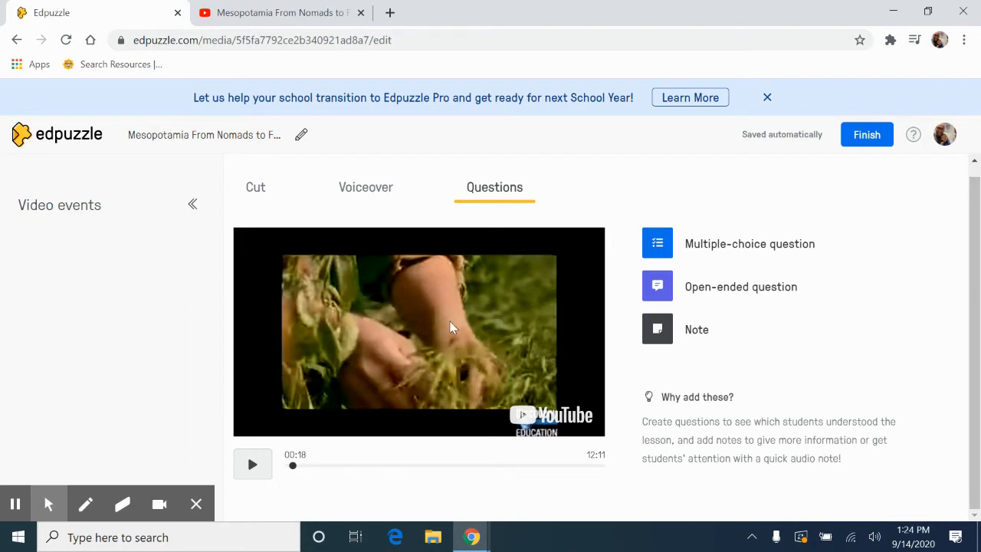
# Add a multiple-choice question at 00:18 reading "What is using plants and animals in a better way called?".
pyautogui.click(662, 252)
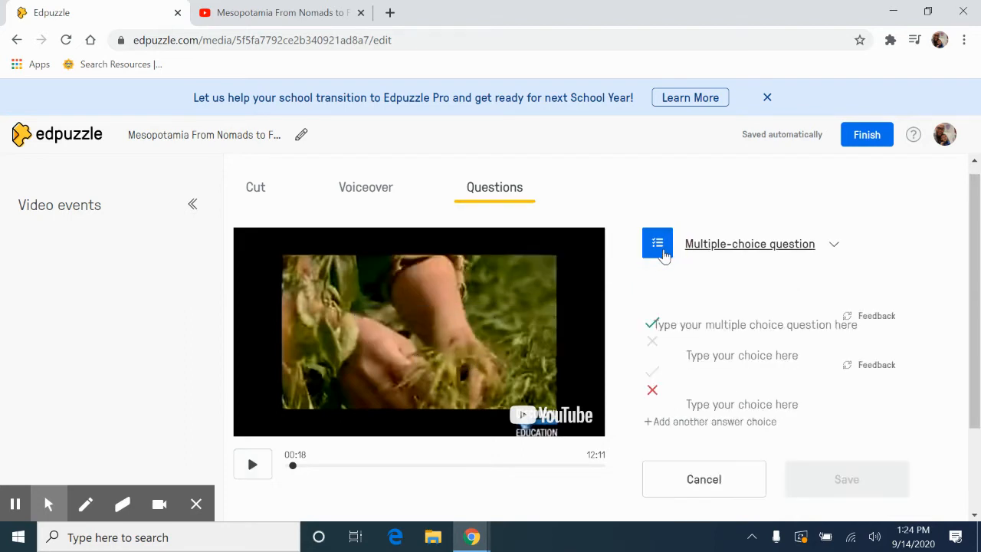
pyautogui.click(720, 326)
pyautogui.write('What is using plants and animals in a better way called?')
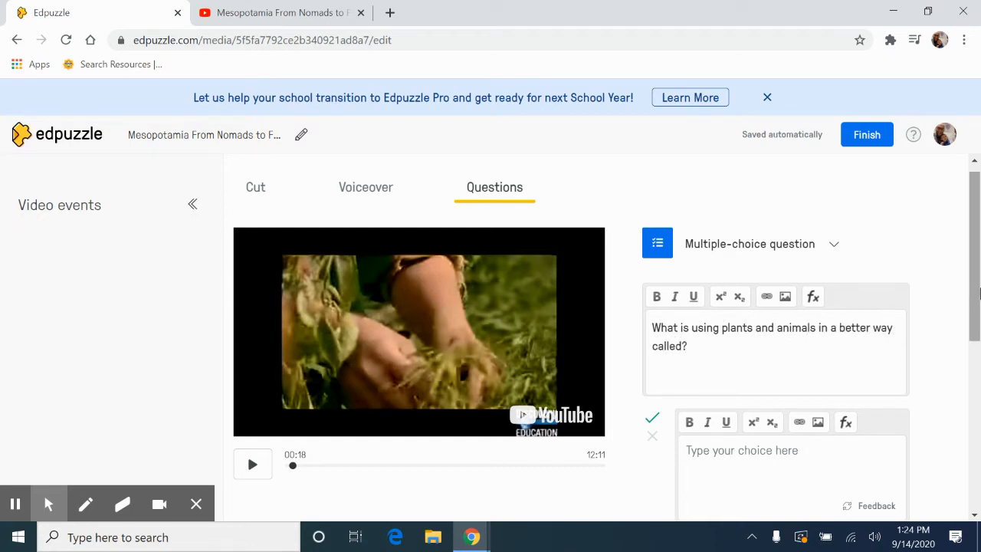
# Enter "Domestication" as the correct answer and "Agriculture" as the incorrect one, and save the question.
pyautogui.scroll(-3, 977, 303)
pyautogui.click(764, 284)
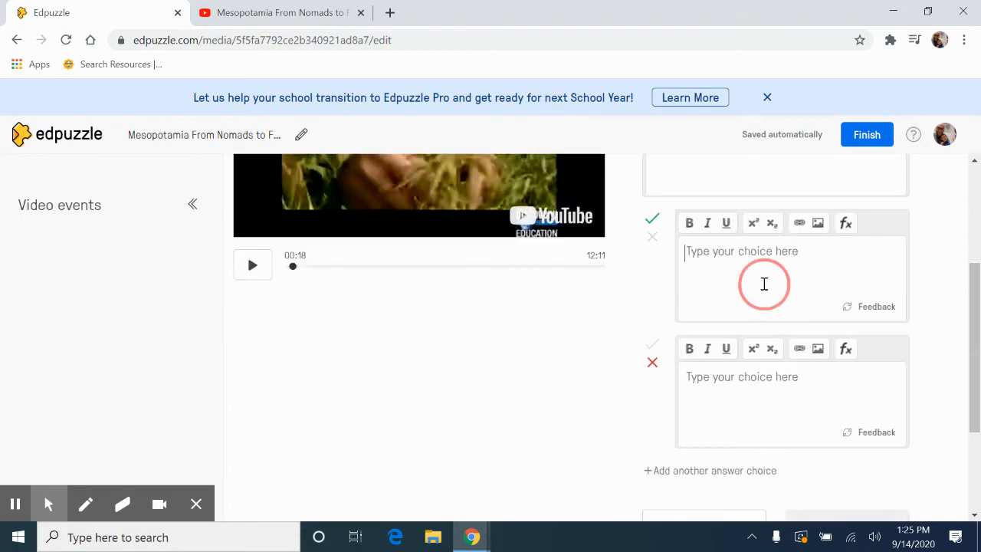
pyautogui.write('Domestication')
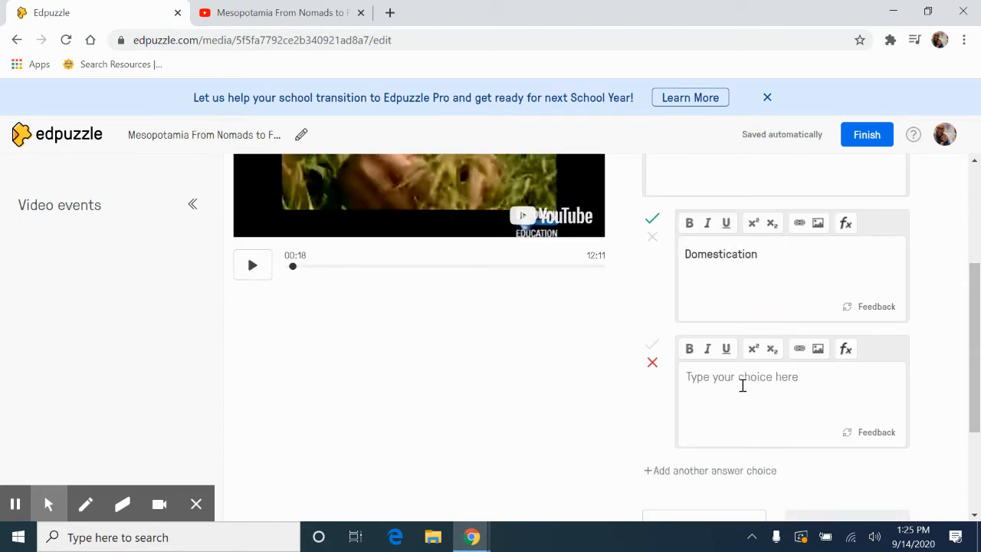
pyautogui.click(742, 385)
pyautogui.write('Agriculture')
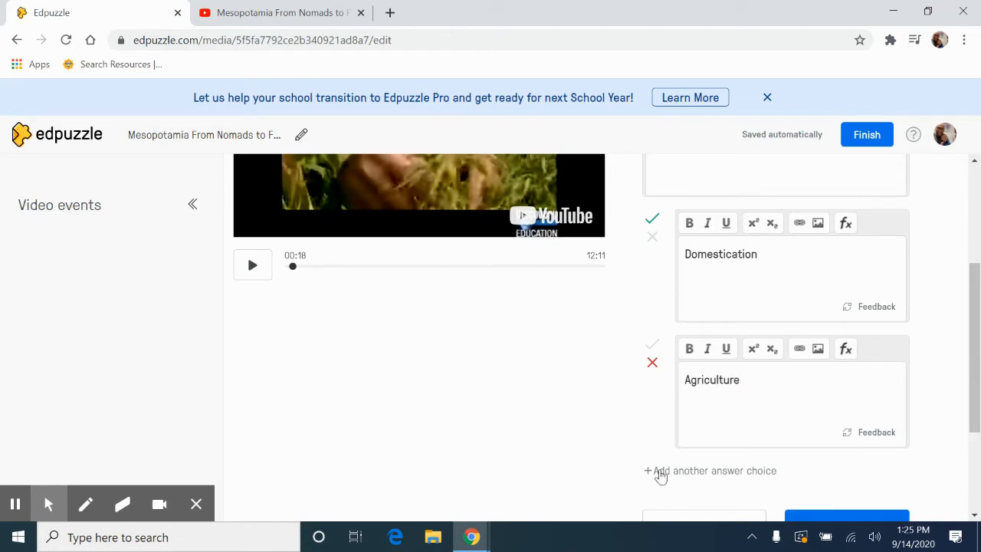
pyautogui.moveTo(975, 283); pyautogui.dragTo(974, 313)
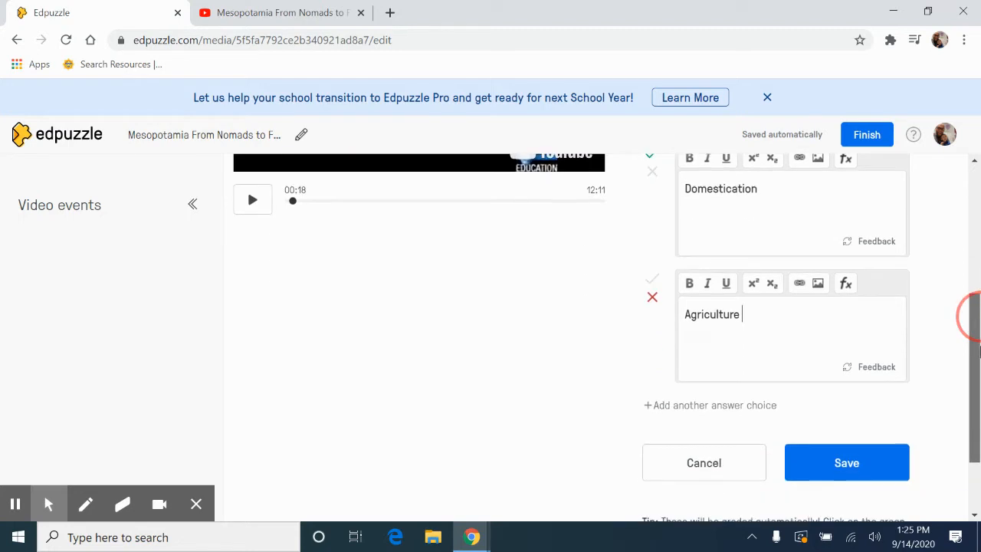
pyautogui.click(860, 461)
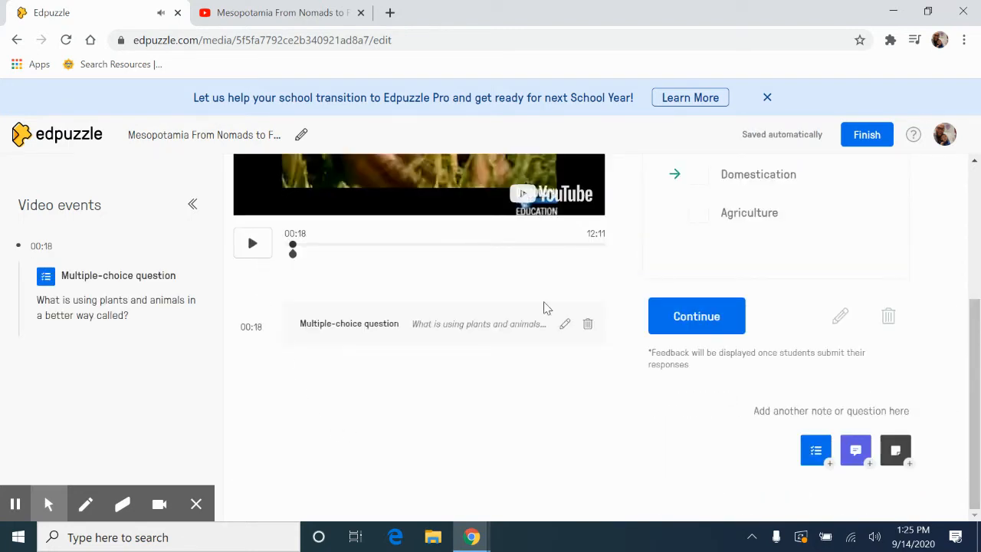
# Finish editing the Mesopotamia video lesson and view its overview page.
pyautogui.moveTo(976, 417); pyautogui.dragTo(978, 304)
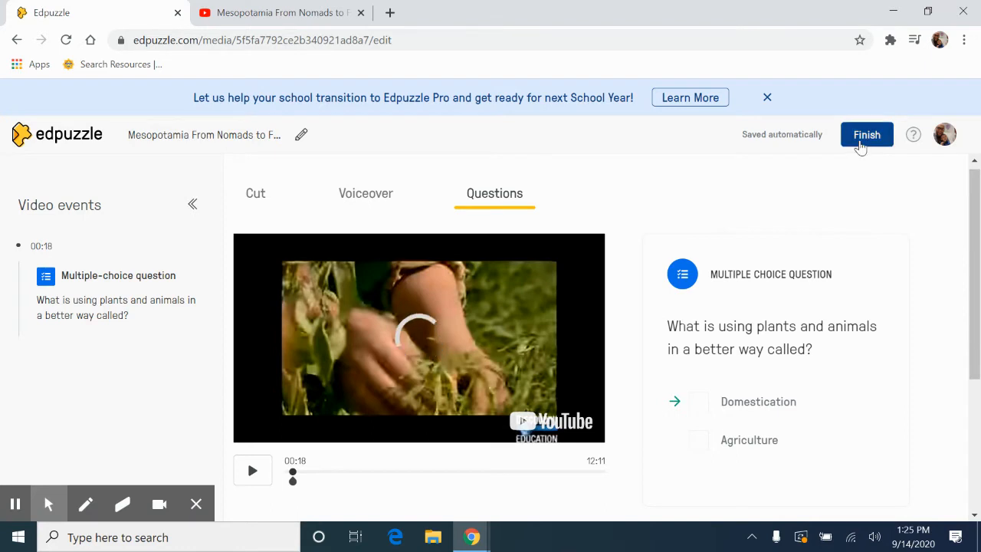
pyautogui.click(864, 138)
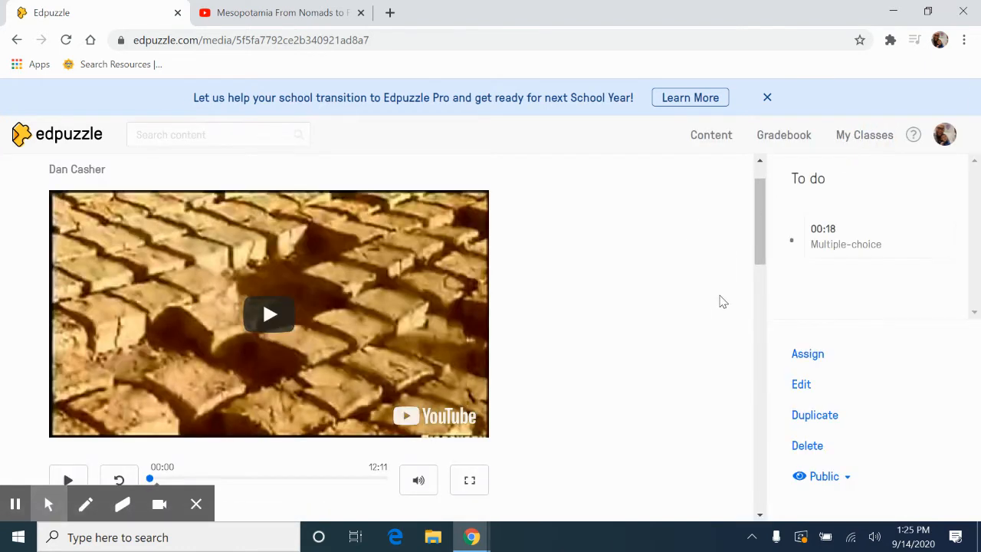
pyautogui.moveTo(758, 224)
pyautogui.mouseDown()
pyautogui.moveTo(759, 212)
pyautogui.moveTo(762, 268)
pyautogui.moveTo(761, 207)
pyautogui.mouseUp()
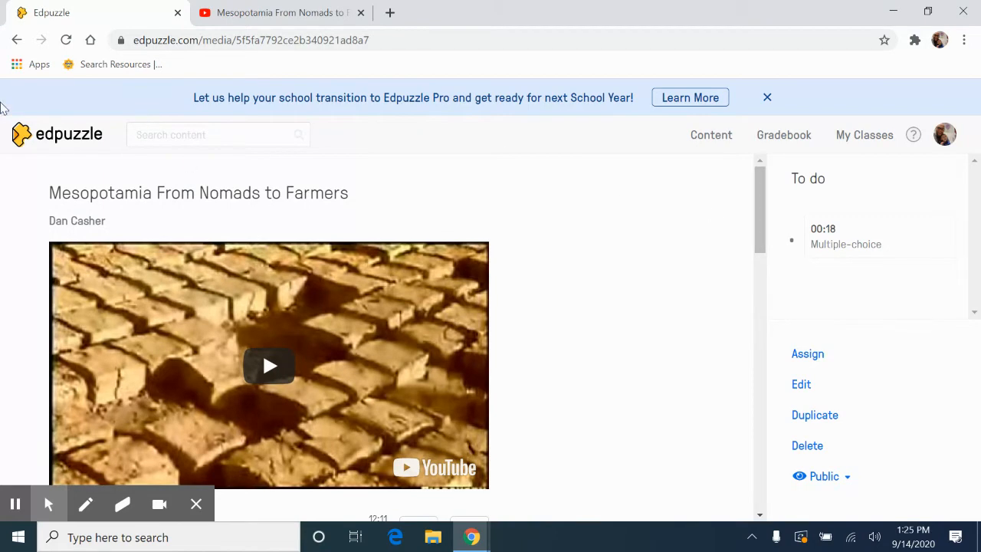
# Start adding a new class from the classes page and review the Google Classroom classes offered for import.
pyautogui.click(69, 140)
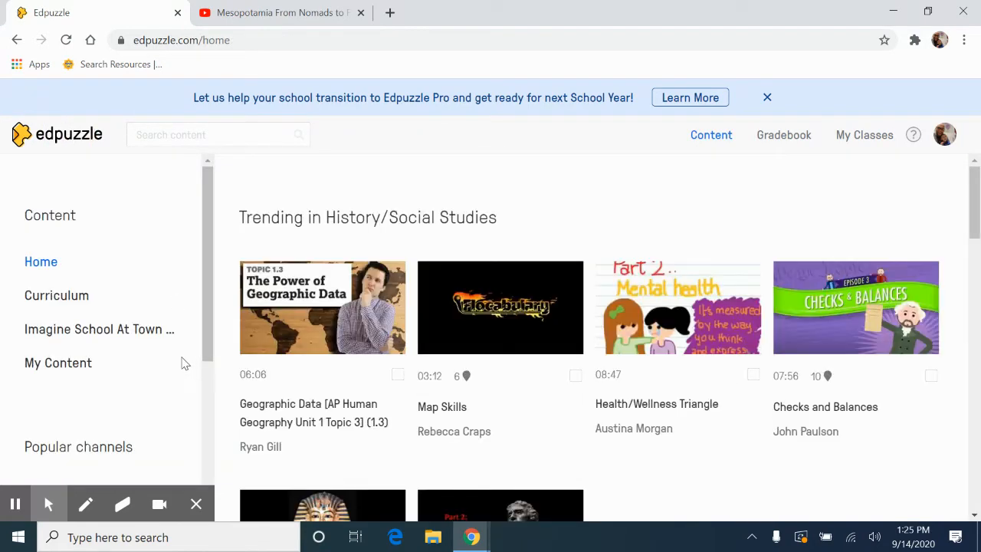
pyautogui.click(874, 135)
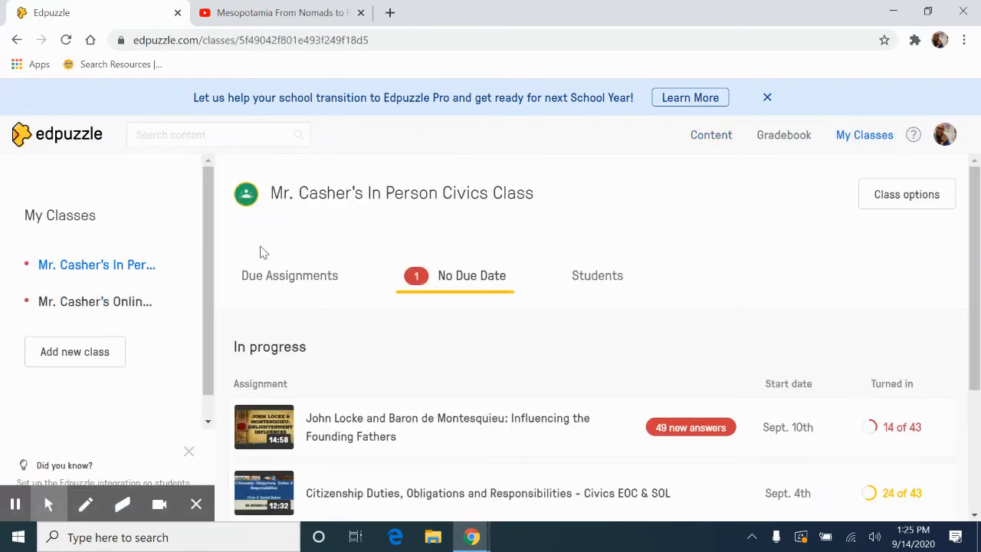
pyautogui.click(74, 353)
pyautogui.moveTo(204, 330); pyautogui.dragTo(159, 384)
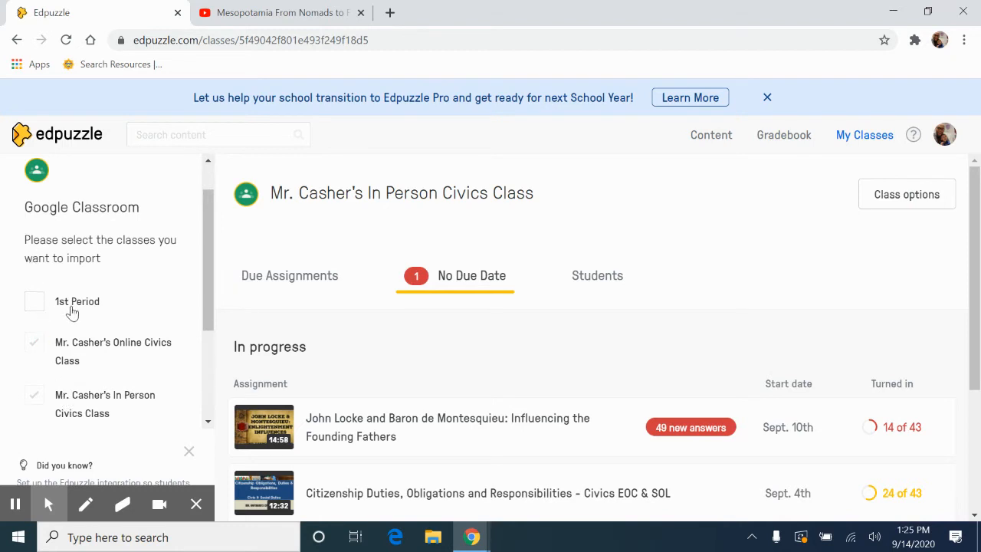
pyautogui.moveTo(208, 273); pyautogui.dragTo(217, 328)
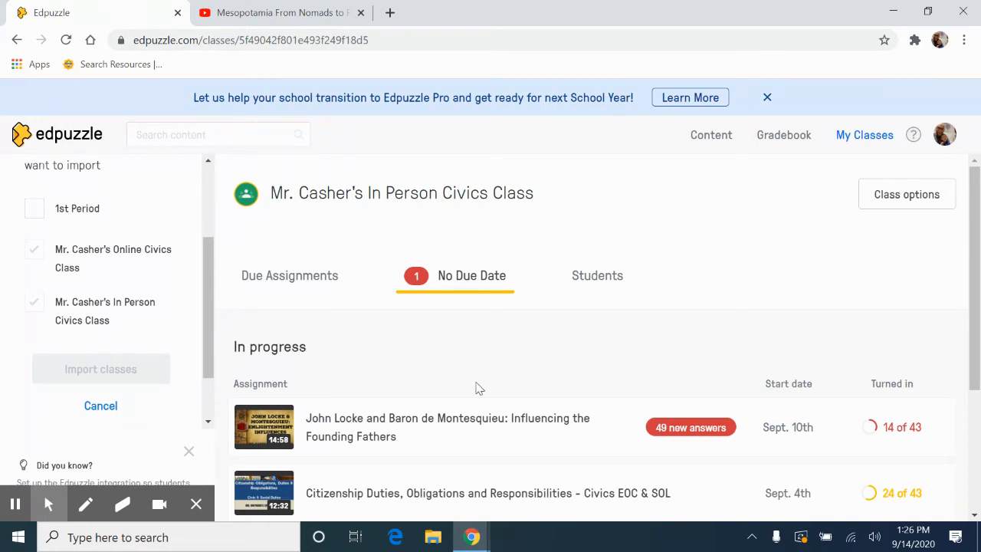
# View the In Person Civics Class's student list and select 1st Period among the Google Classroom classes offered for import.
pyautogui.click(591, 286)
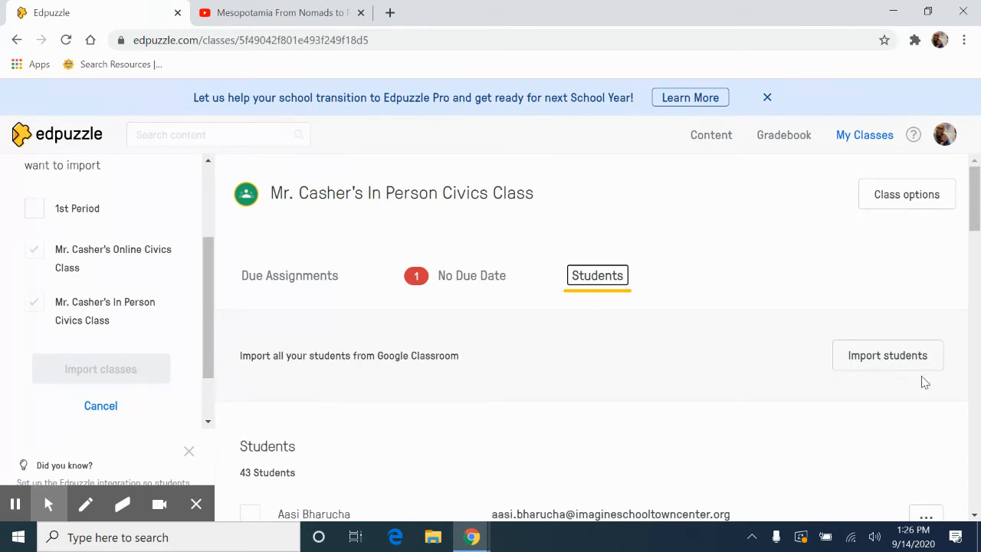
pyautogui.moveTo(208, 317)
pyautogui.mouseDown()
pyautogui.moveTo(208, 254)
pyautogui.moveTo(208, 309)
pyautogui.mouseUp()
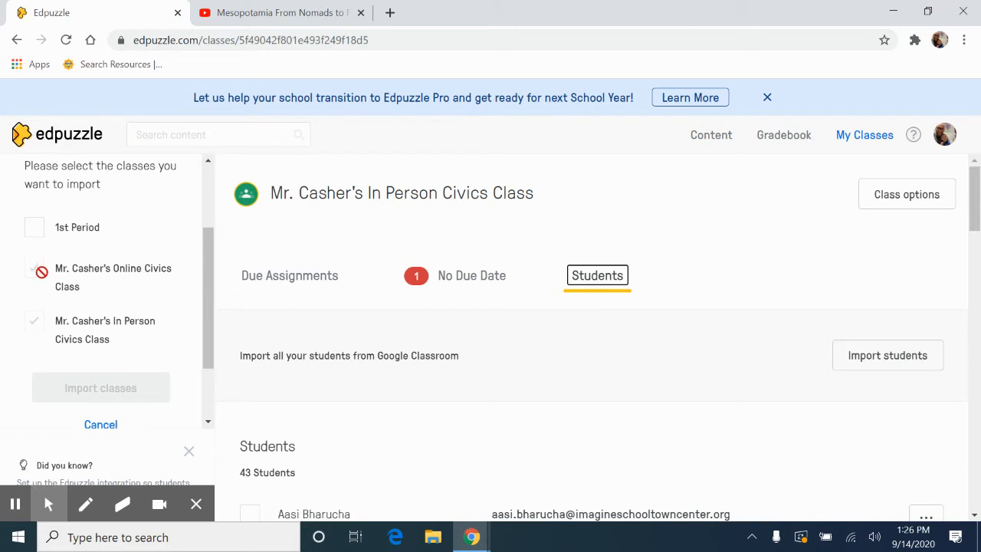
pyautogui.click(36, 227)
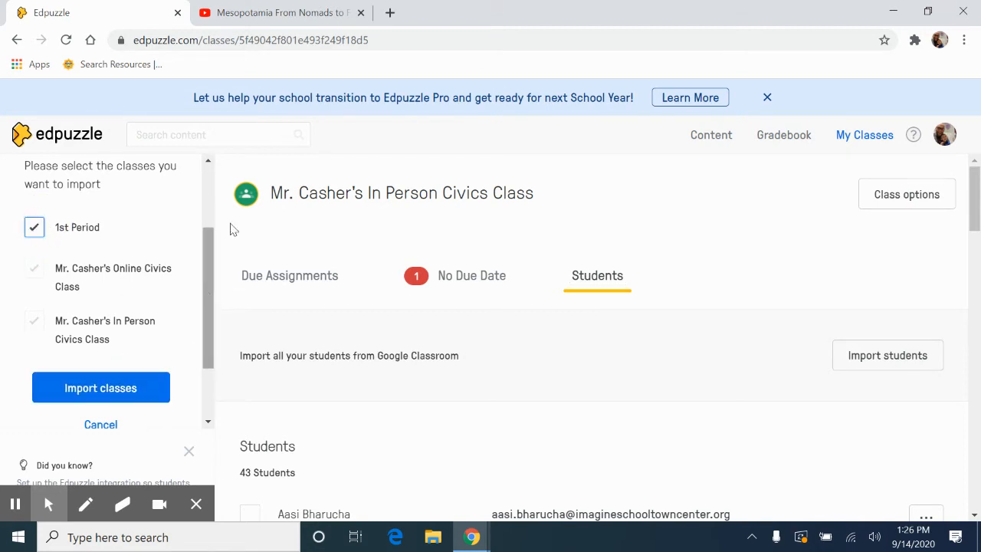
# Open the "Mesopotamia From Nomads to Farmers" video from the My Content library.
pyautogui.click(712, 138)
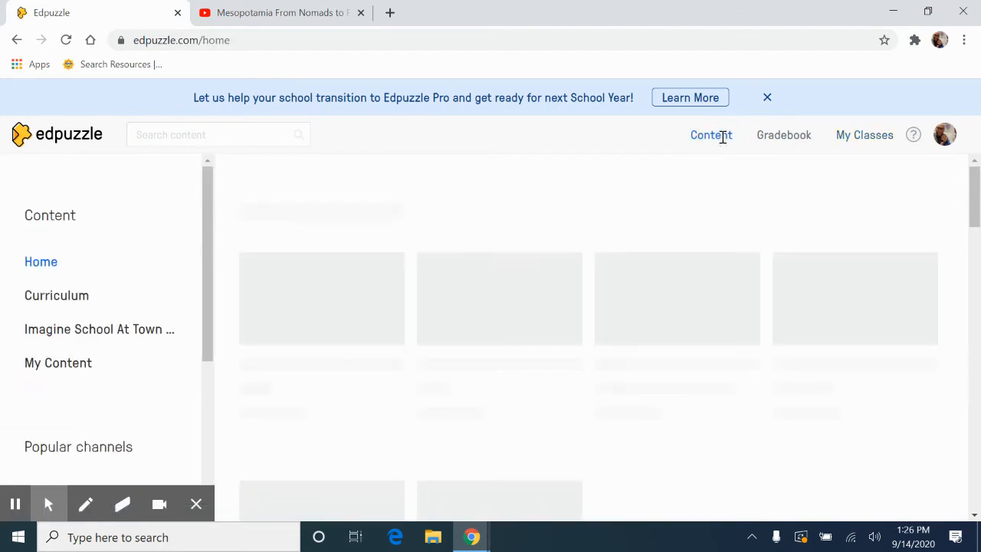
pyautogui.click(69, 363)
pyautogui.moveTo(975, 233); pyautogui.dragTo(974, 286)
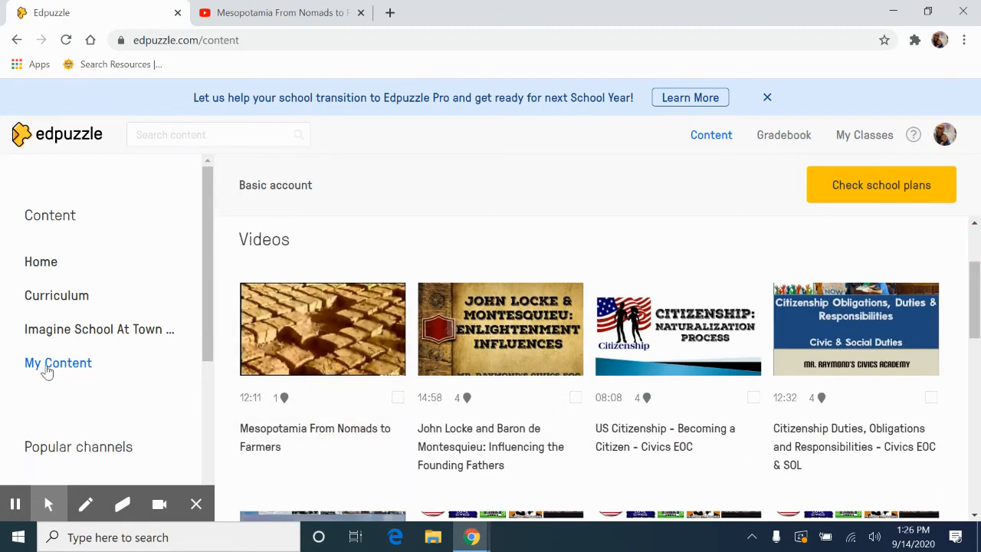
pyautogui.click(346, 375)
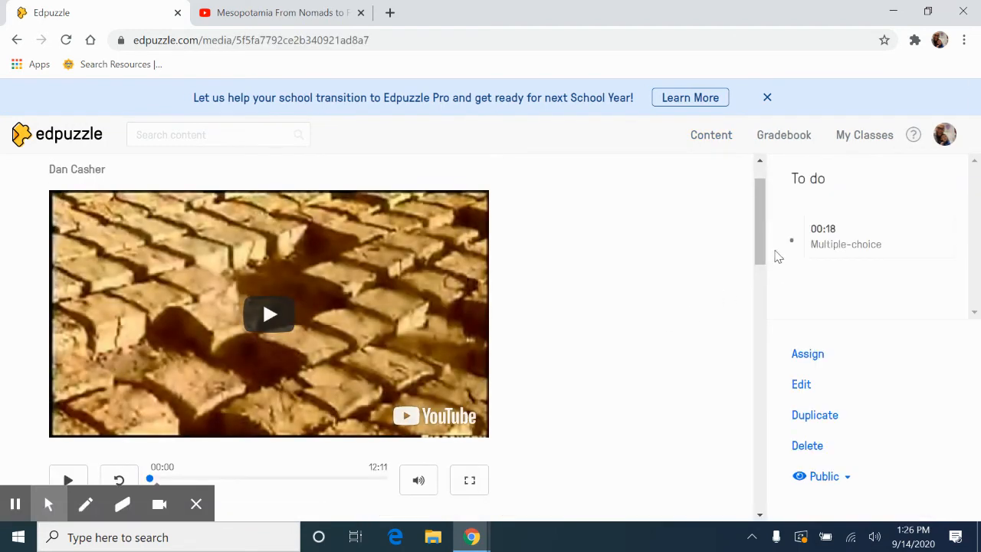
# Start assigning the Mesopotamia video and select the In Person Civics Class as its recipient.
pyautogui.moveTo(764, 243); pyautogui.dragTo(767, 258)
pyautogui.click(810, 354)
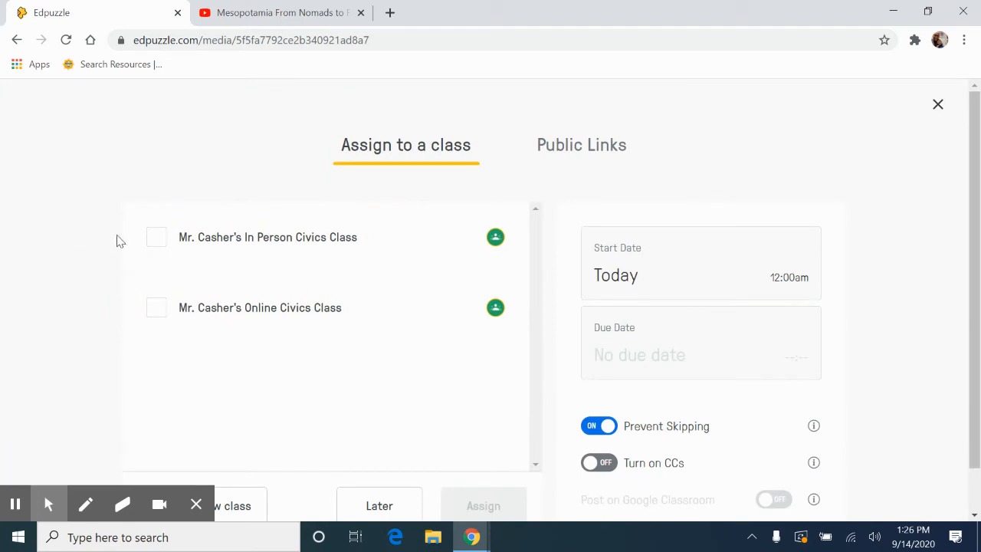
pyautogui.click(153, 239)
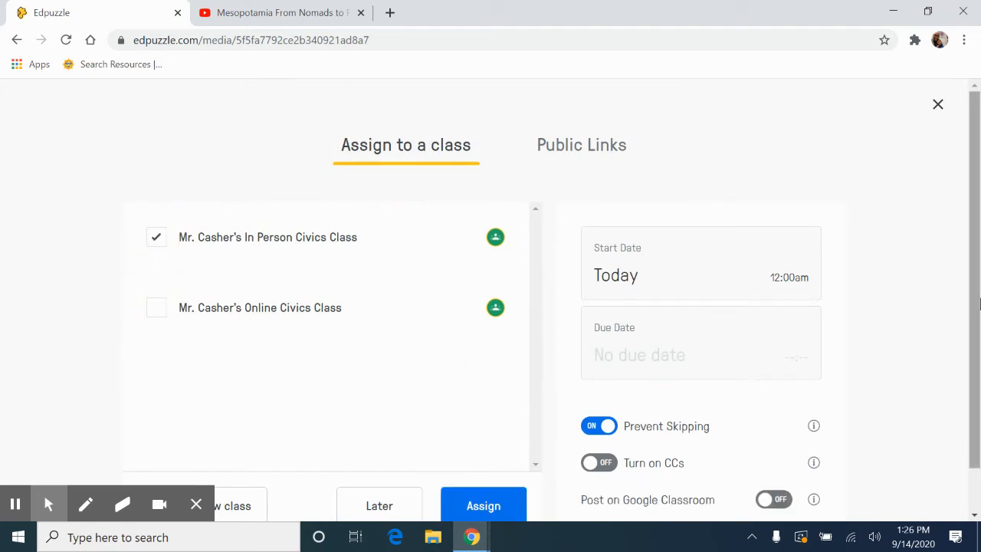
# Turn on closed captions and posting to Google Classroom for the assignment, keeping Prevent Skipping on.
pyautogui.moveTo(974, 284); pyautogui.dragTo(980, 351)
pyautogui.click(595, 420)
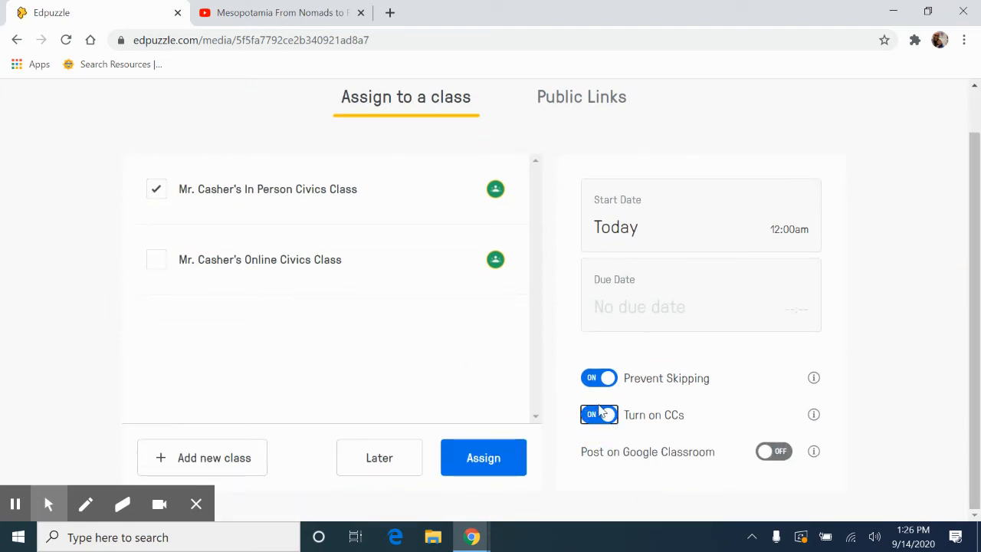
pyautogui.click(598, 378)
pyautogui.click(598, 378)
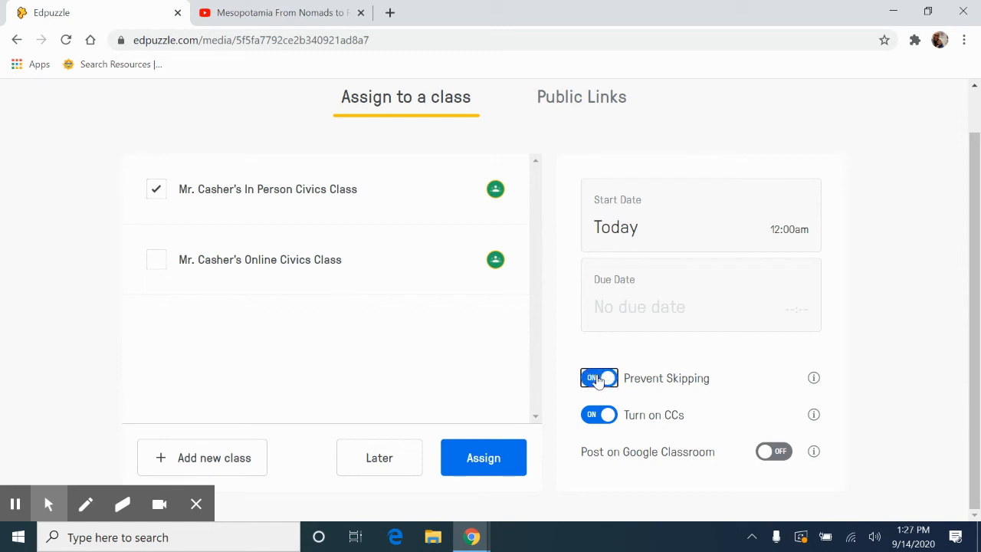
pyautogui.click(767, 454)
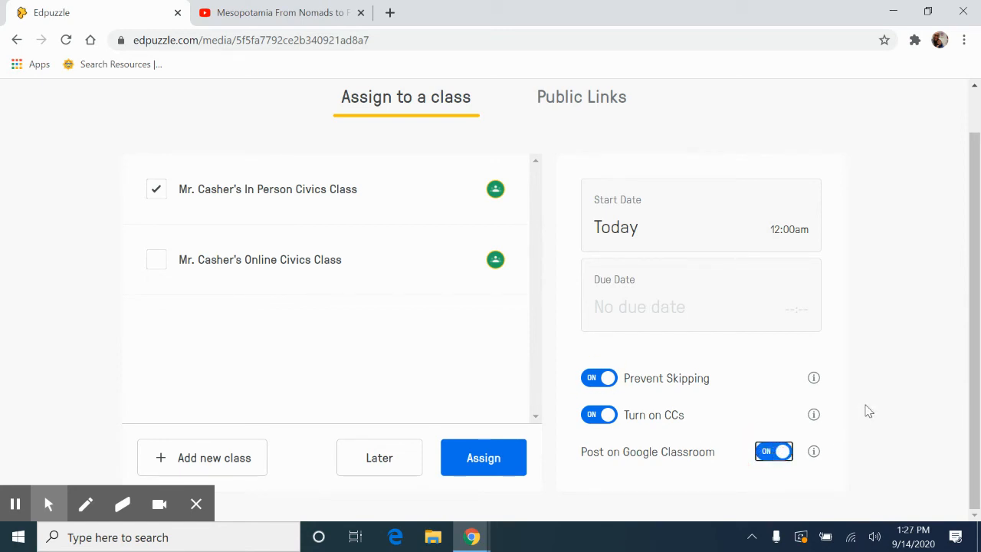
pyautogui.click(978, 354)
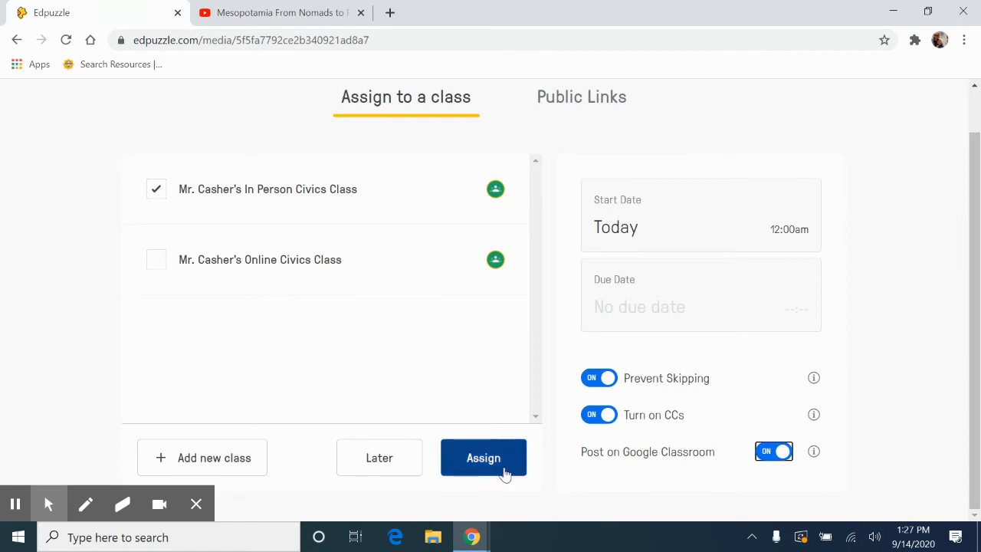
# Check the start date calendar, keep Today as the start date, and assign the Mesopotamia video to the class.
pyautogui.click(703, 223)
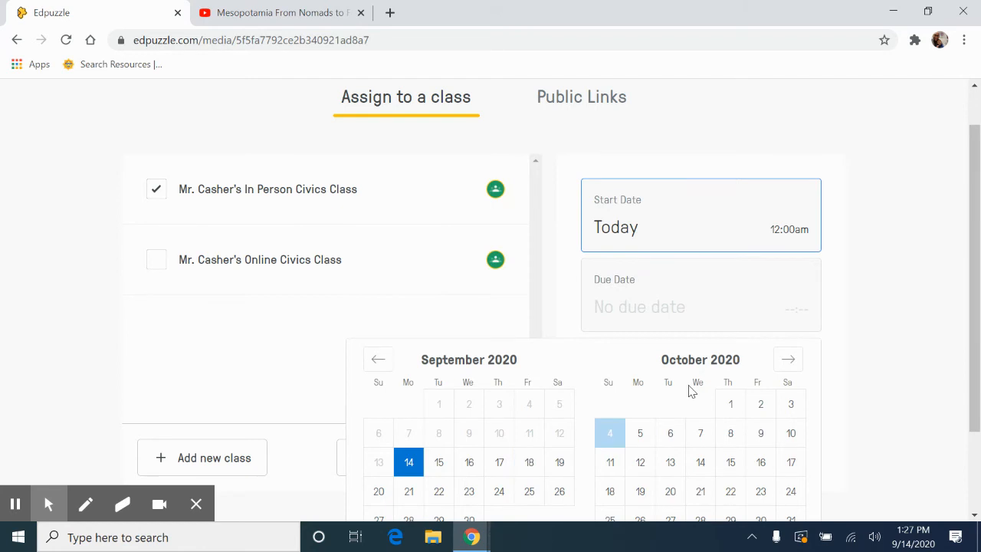
pyautogui.click(917, 269)
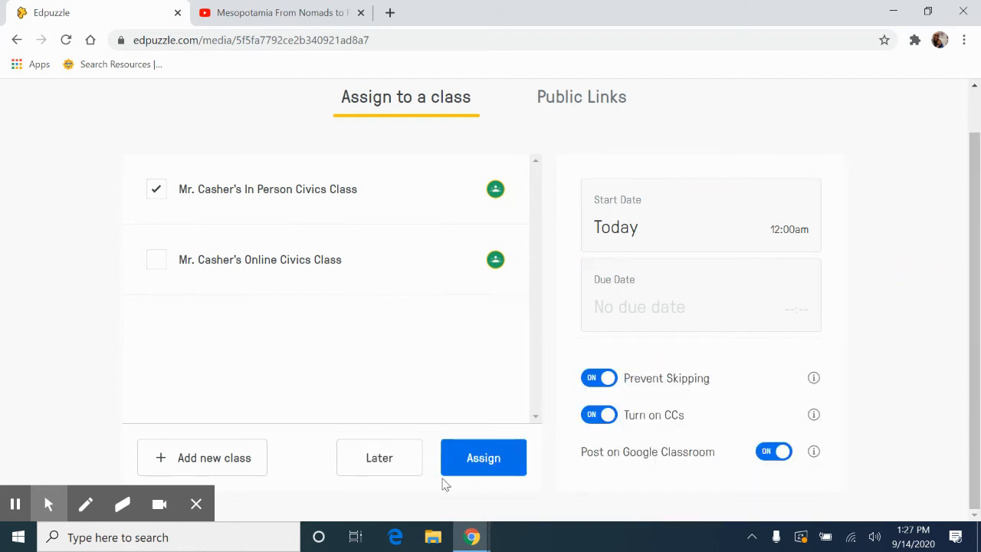
pyautogui.click(472, 462)
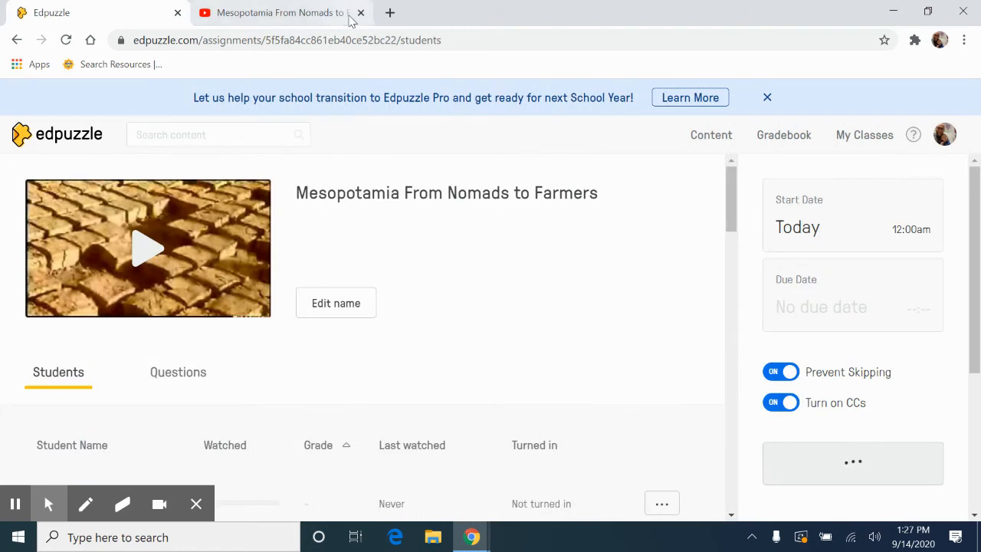
# Go to Google Classroom in a new browser tab, starting from the Google home page.
pyautogui.click(389, 12)
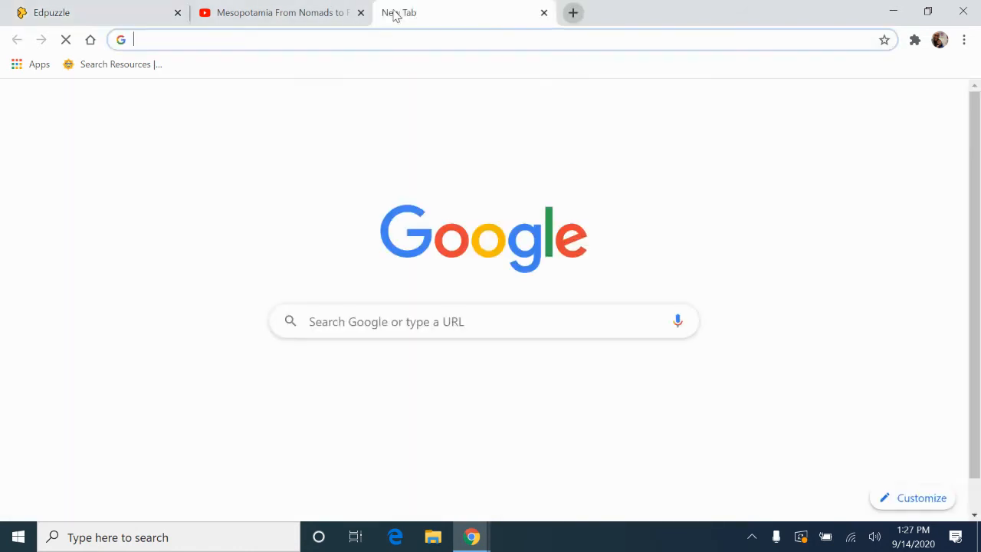
pyautogui.write('www')
pyautogui.press('Return')
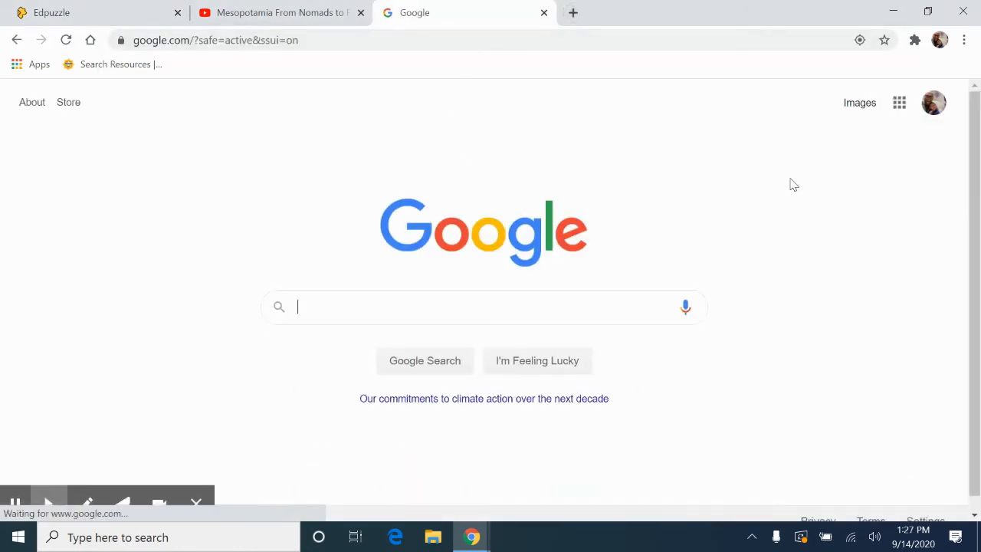
pyautogui.click(901, 106)
pyautogui.click(893, 167)
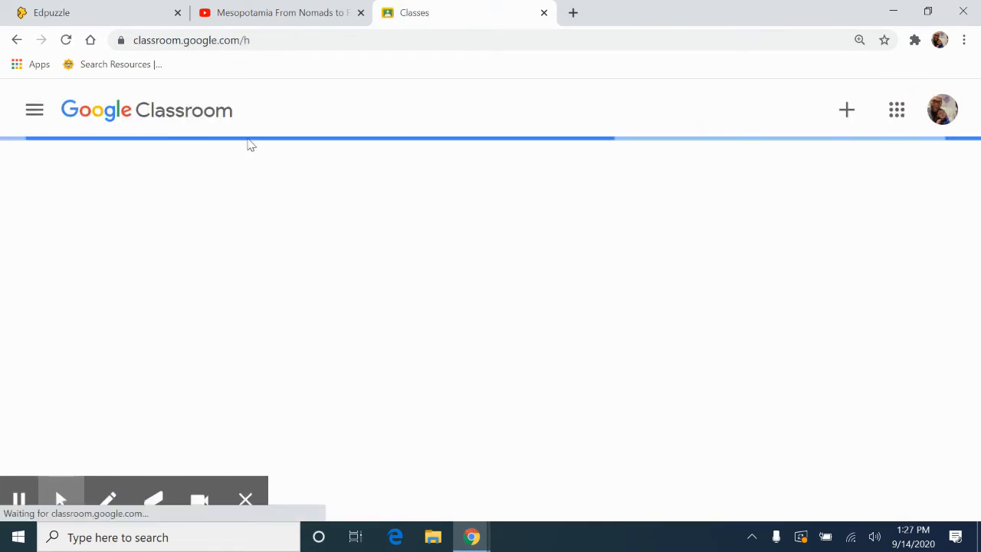
# Open the In Person Civics Class's classwork and examine the details of the posted Edpuzzle Mesopotamia assignment.
pyautogui.moveTo(973, 136); pyautogui.dragTo(978, 291)
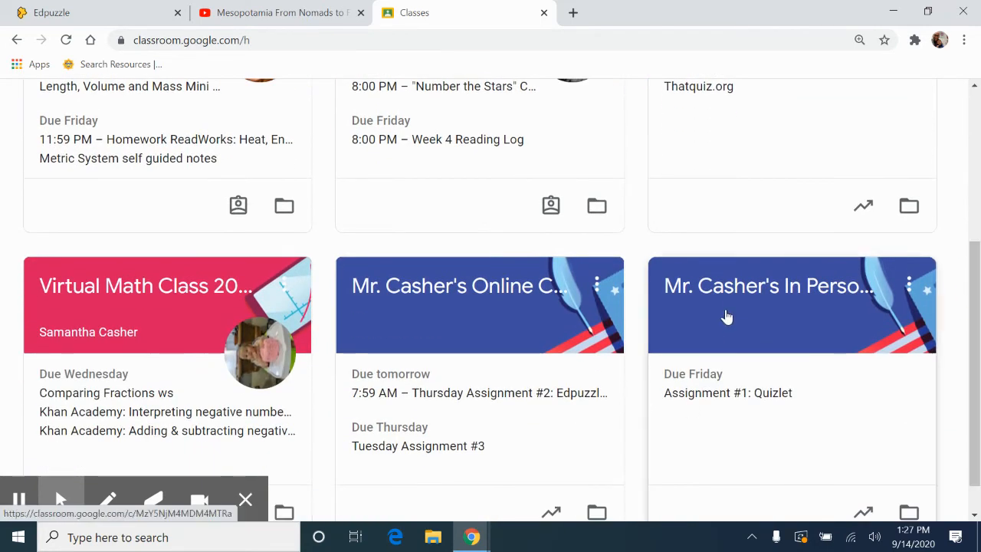
pyautogui.click(730, 305)
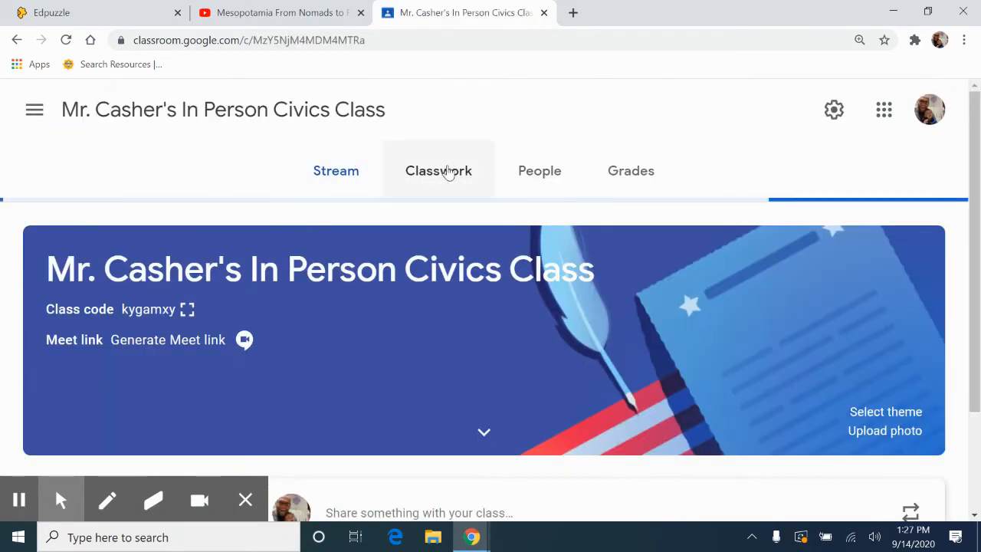
pyautogui.click(449, 171)
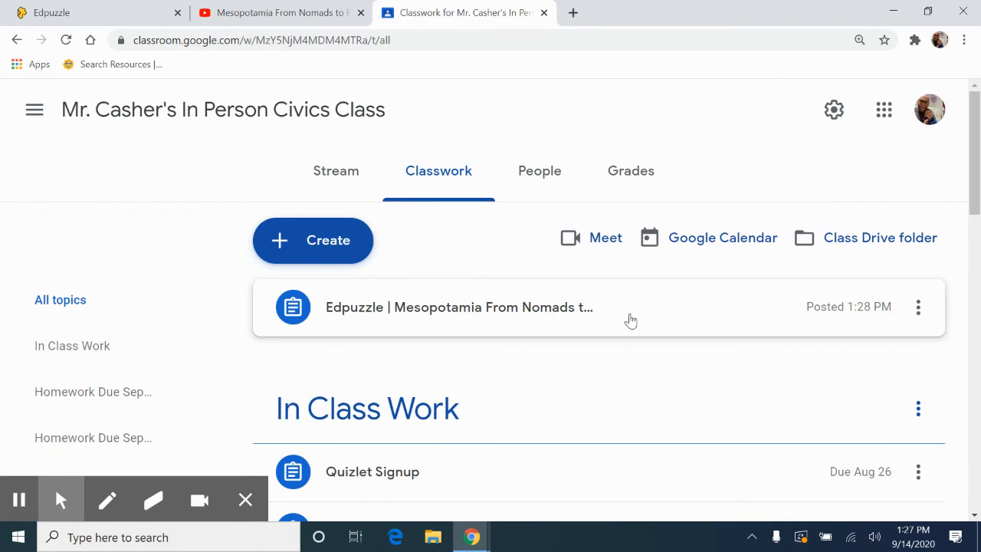
pyautogui.click(575, 319)
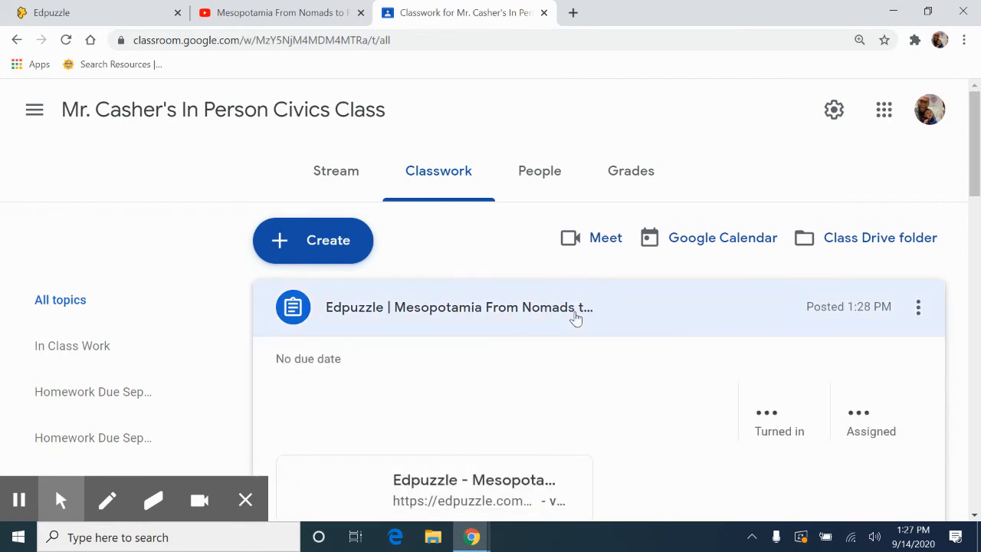
pyautogui.scroll(-2, 973, 178)
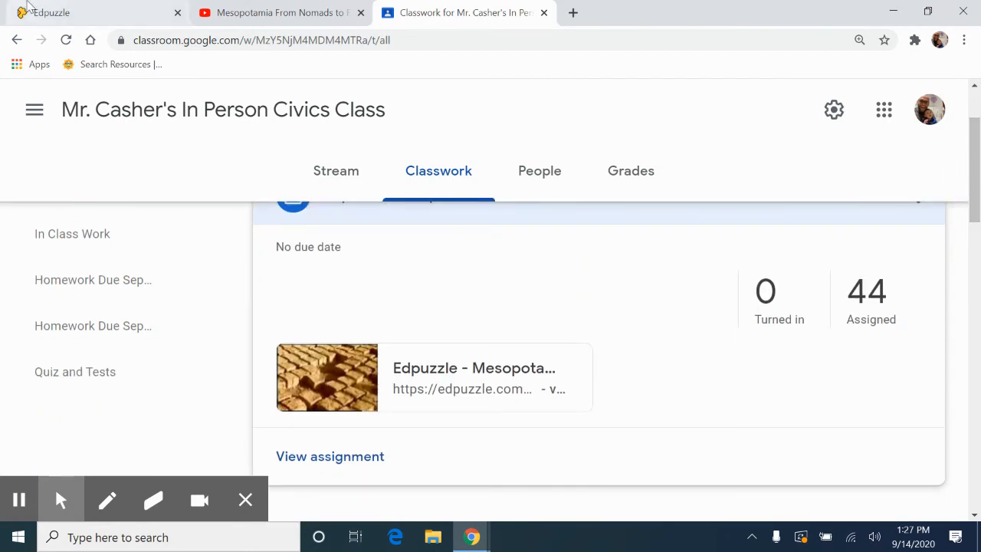
# Switch back to Edpuzzle and view the In Person Civics Class's assignments that have no due date.
pyautogui.click(52, 9)
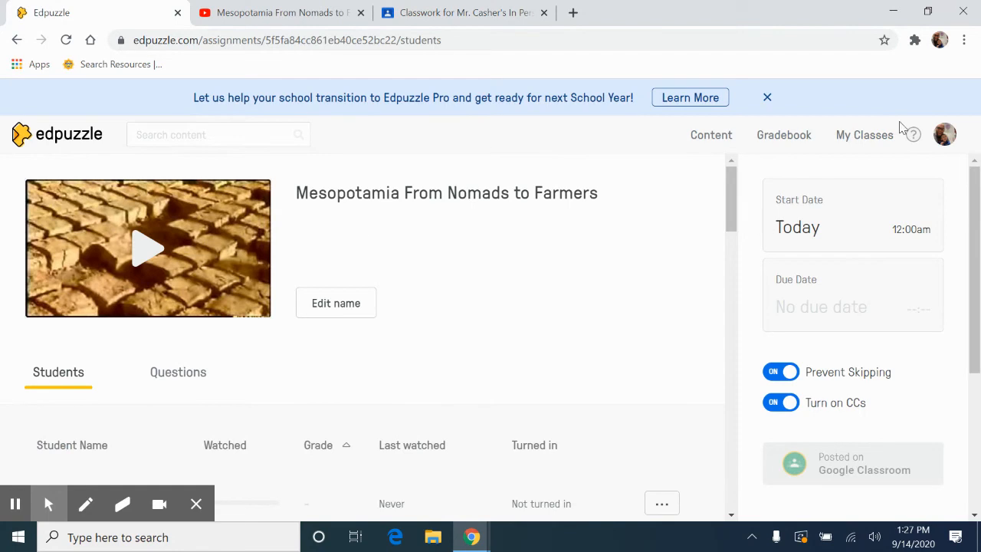
pyautogui.click(874, 136)
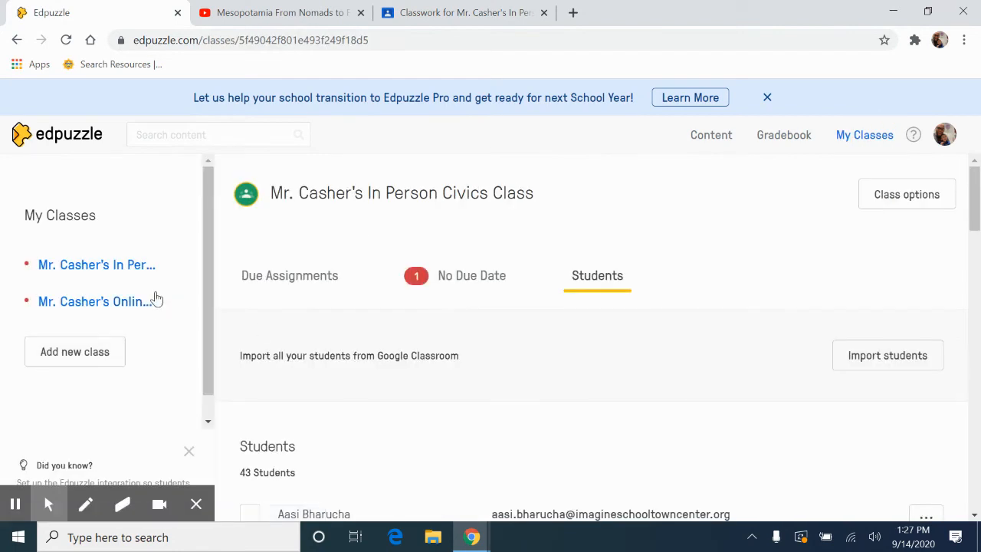
pyautogui.moveTo(978, 202); pyautogui.dragTo(980, 253)
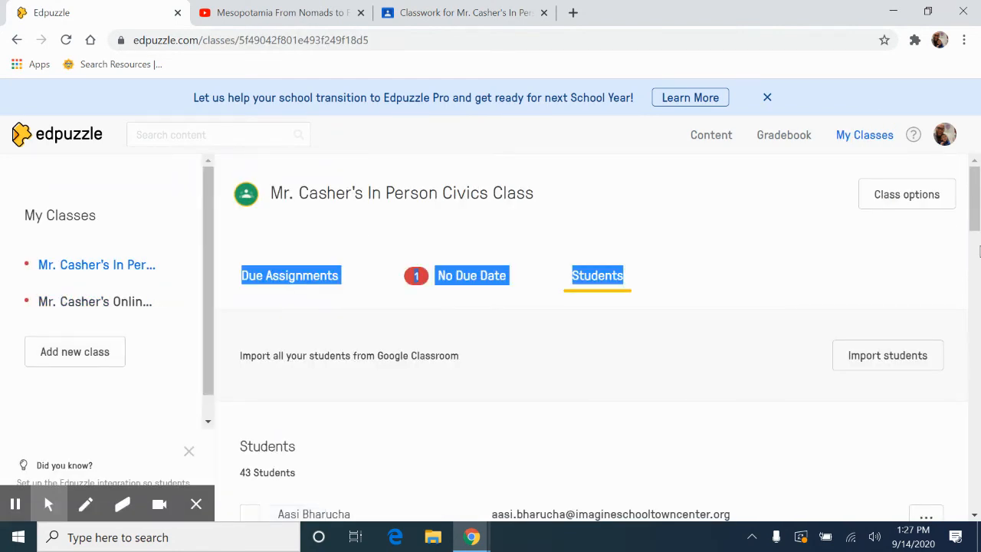
pyautogui.click(71, 274)
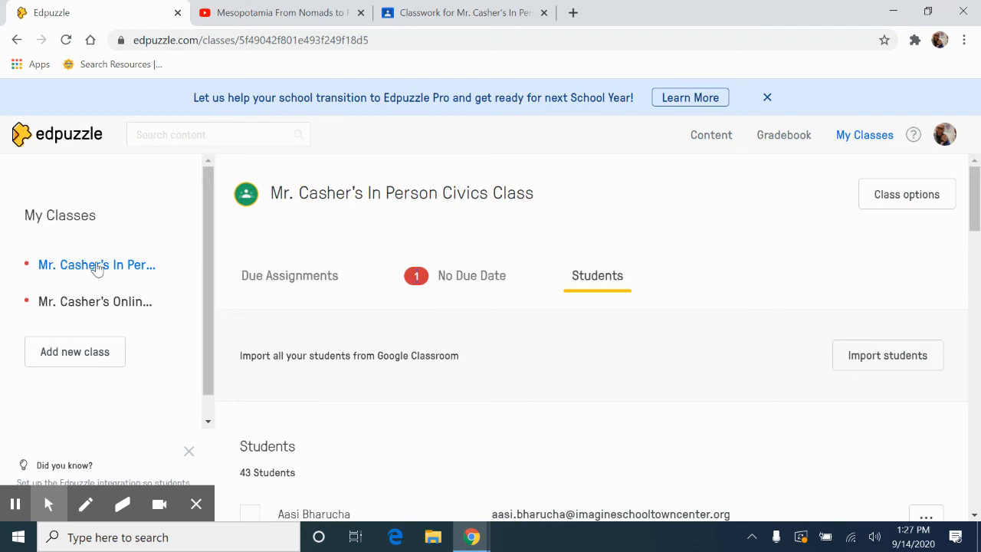
pyautogui.click(278, 285)
pyautogui.moveTo(972, 226); pyautogui.dragTo(975, 276)
pyautogui.scroll(-1, 970, 272)
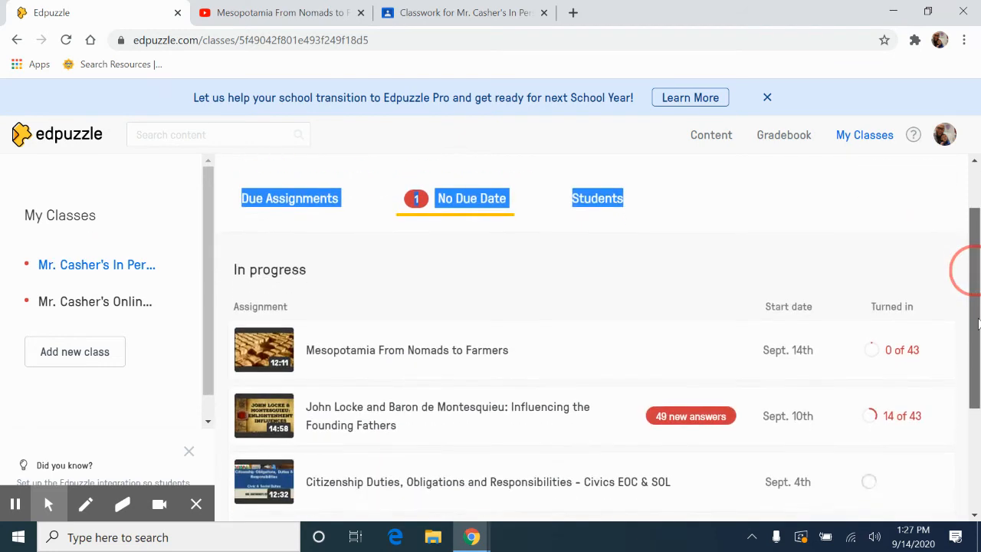
# Open the John Locke and Baron de Montesquieu assignment and review each student's watched progress and turn-in status.
pyautogui.click(340, 411)
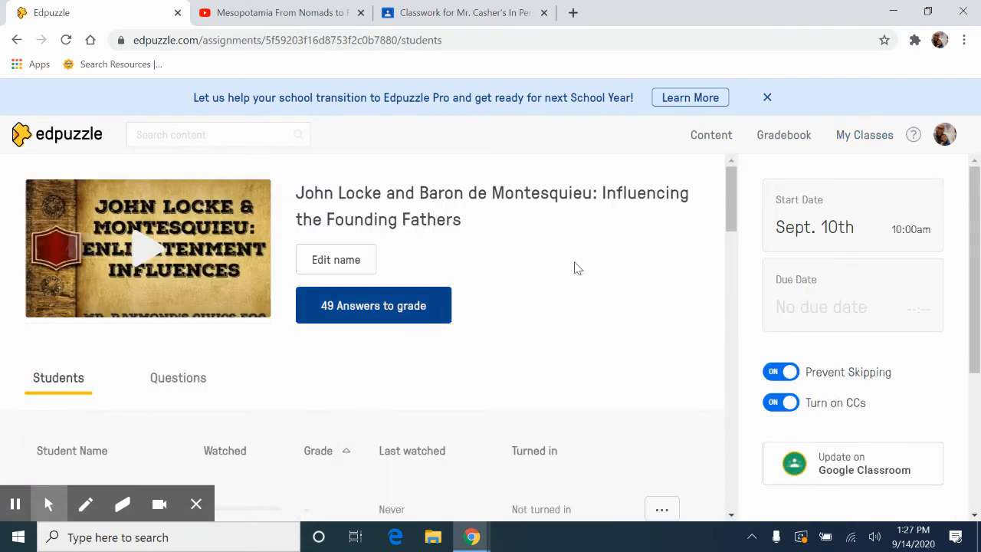
pyautogui.moveTo(731, 216); pyautogui.dragTo(736, 261)
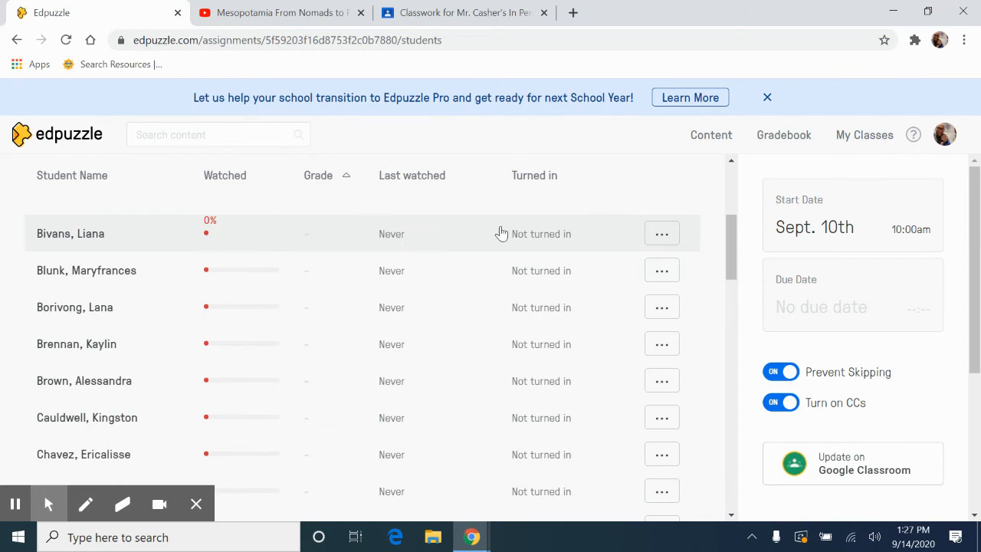
pyautogui.moveTo(724, 246); pyautogui.dragTo(712, 499)
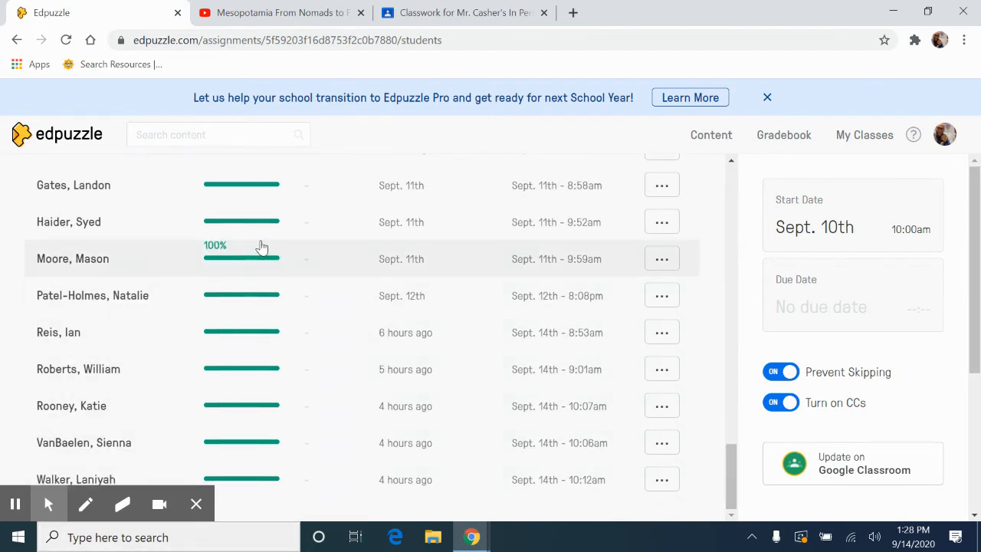
pyautogui.moveTo(734, 481); pyautogui.dragTo(744, 176)
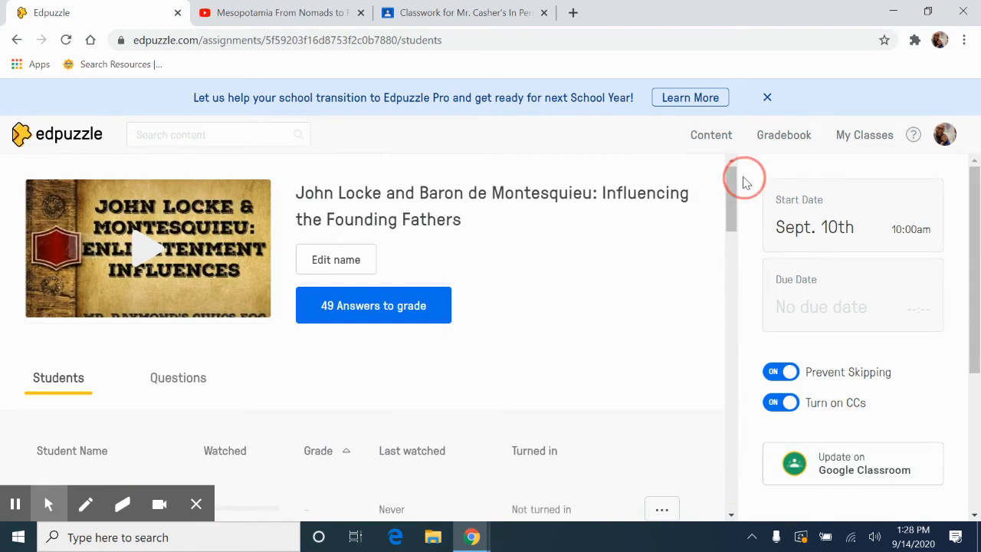
# Open the assignment's answers awaiting grading, review the natural law responses, and try the correct and incorrect marks on one answer.
pyautogui.click(377, 318)
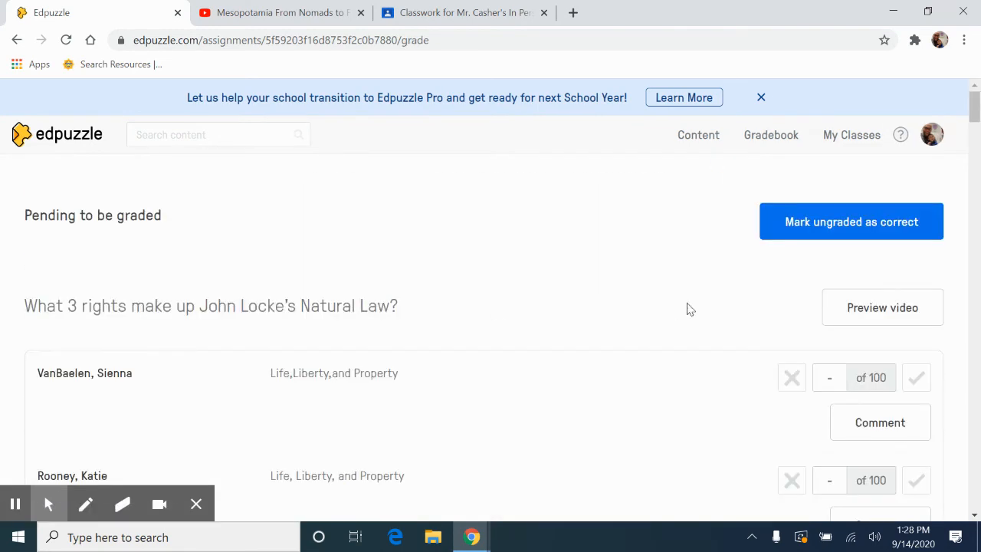
pyautogui.moveTo(974, 107); pyautogui.dragTo(975, 175)
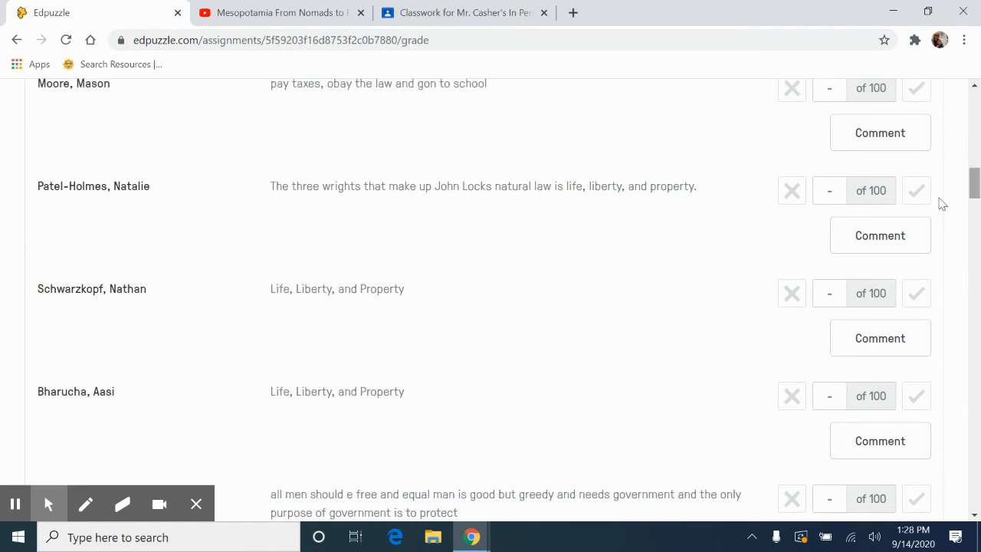
pyautogui.click(909, 198)
pyautogui.click(794, 192)
pyautogui.click(793, 192)
pyautogui.moveTo(979, 190); pyautogui.dragTo(977, 104)
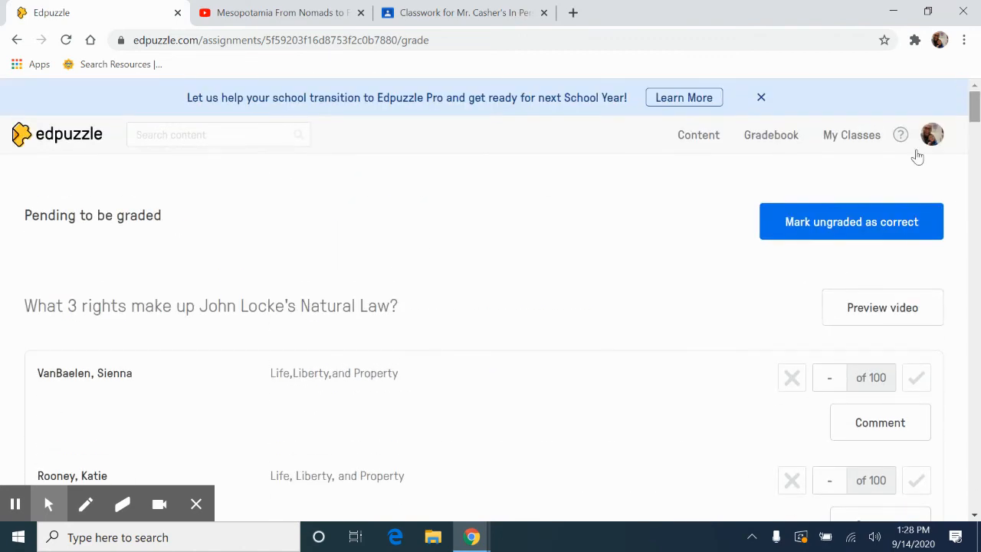
# Mark all ungraded John Locke assignment answers as correct and return to that assignment's overview through the class list.
pyautogui.click(883, 229)
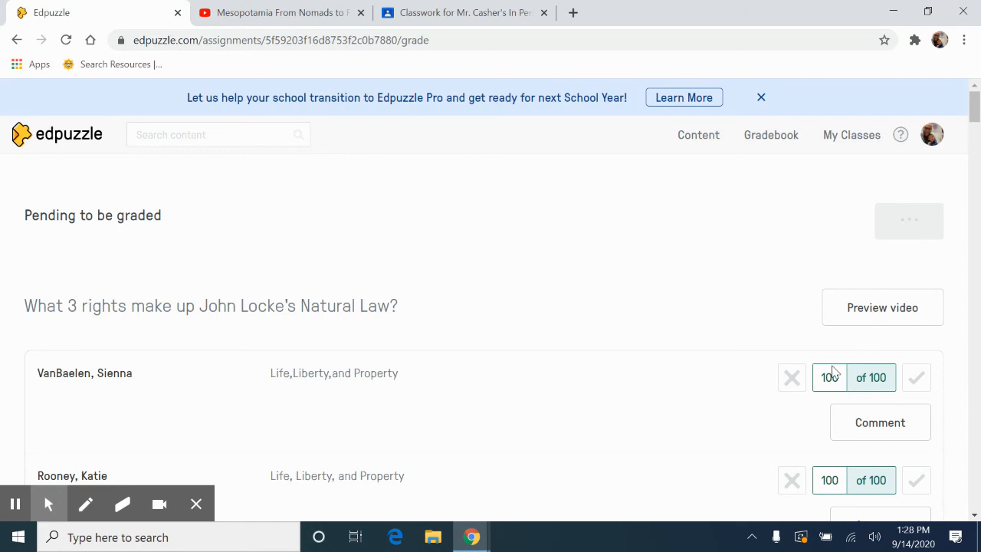
pyautogui.click(847, 138)
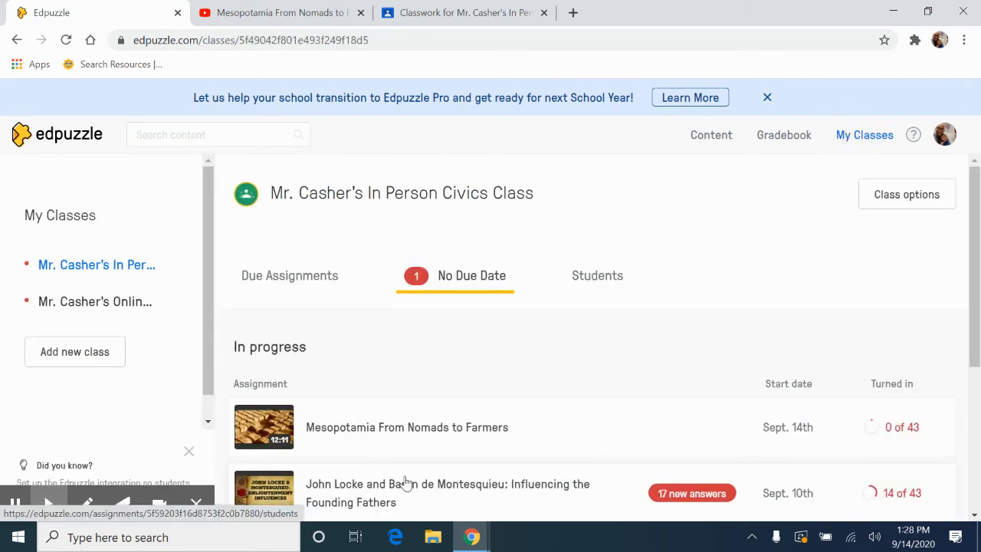
pyautogui.click(404, 483)
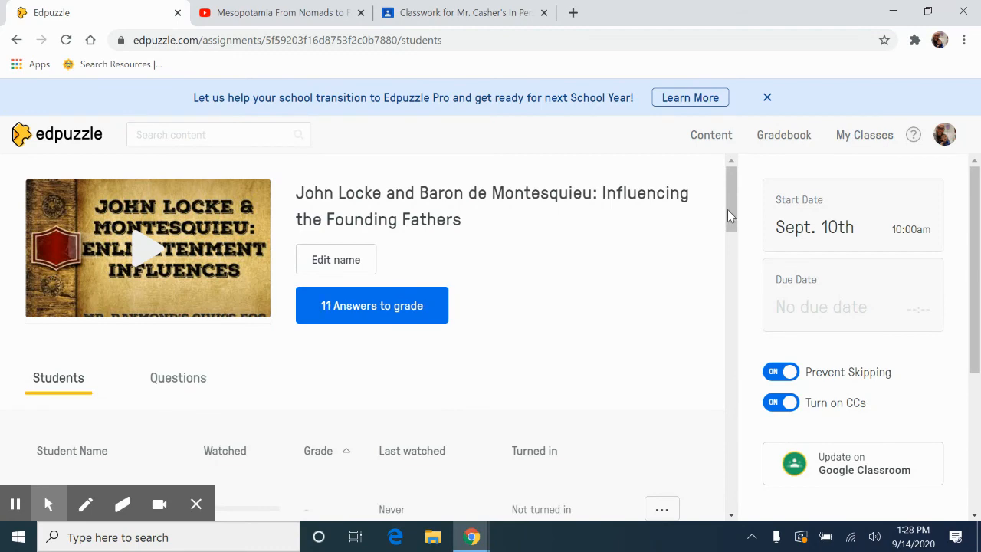
# Dismiss the Edpuzzle Pro banner and review the students' watched progress, grades and turn-in status for the John Locke assignment.
pyautogui.moveTo(736, 210)
pyautogui.mouseDown()
pyautogui.moveTo(727, 292)
pyautogui.moveTo(747, 491)
pyautogui.moveTo(748, 209)
pyautogui.mouseUp()
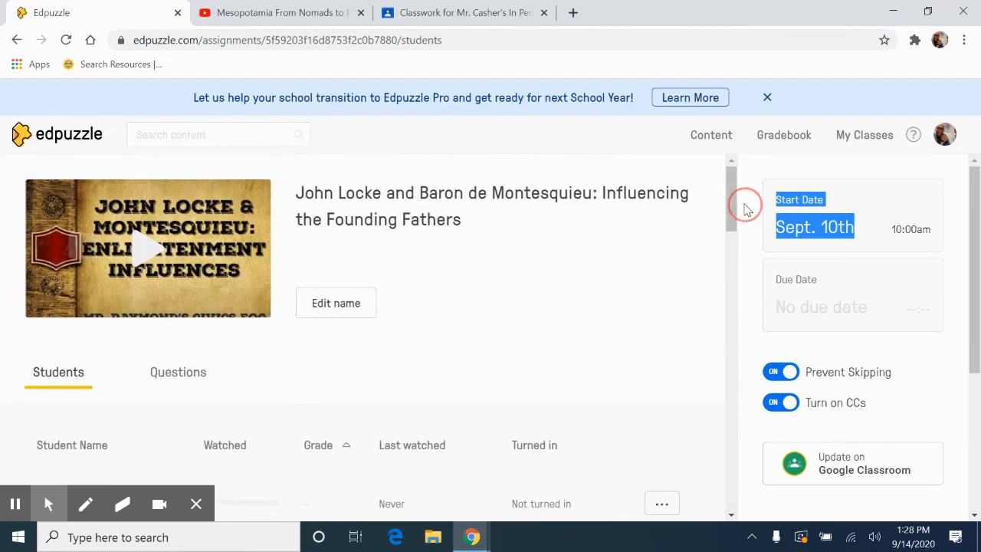
pyautogui.click(729, 212)
pyautogui.moveTo(729, 212)
pyautogui.mouseDown()
pyautogui.moveTo(729, 246)
pyautogui.moveTo(729, 212)
pyautogui.mouseUp()
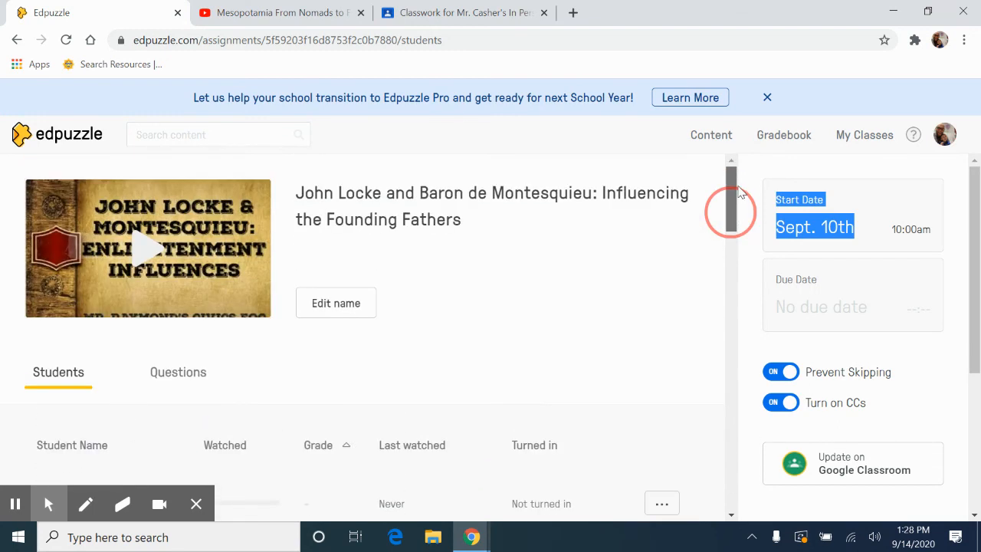
pyautogui.click(767, 102)
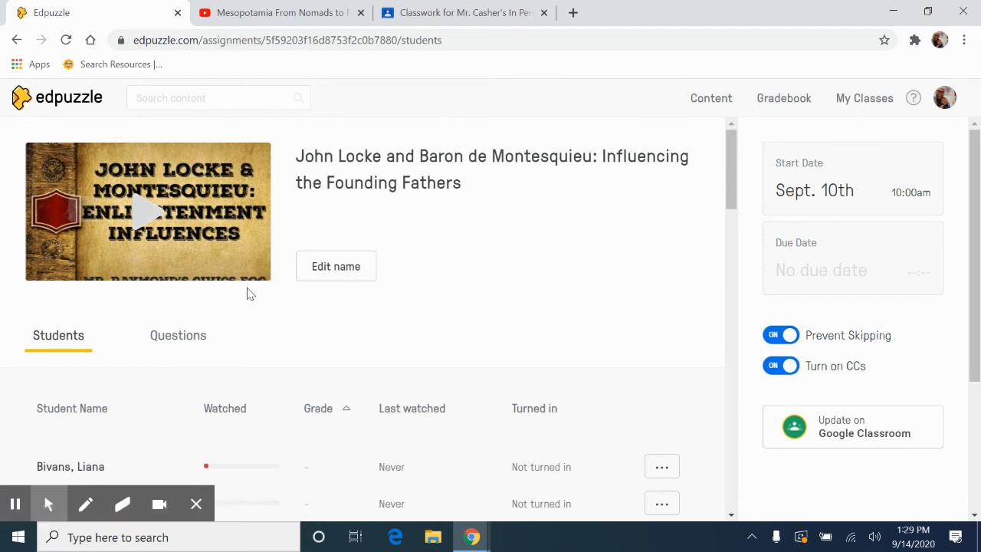
pyautogui.moveTo(733, 204); pyautogui.dragTo(738, 339)
pyautogui.moveTo(743, 418); pyautogui.dragTo(761, 179)
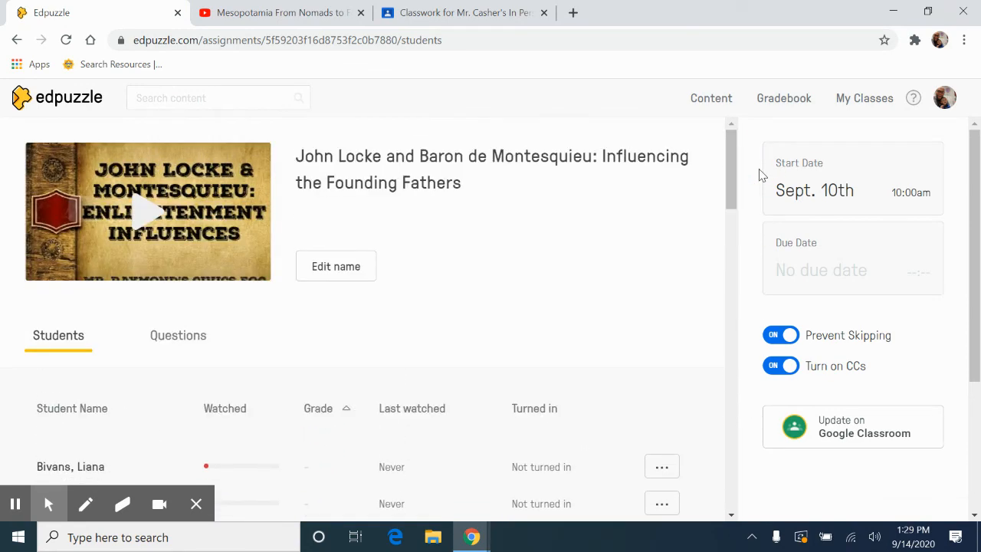
pyautogui.click(925, 39)
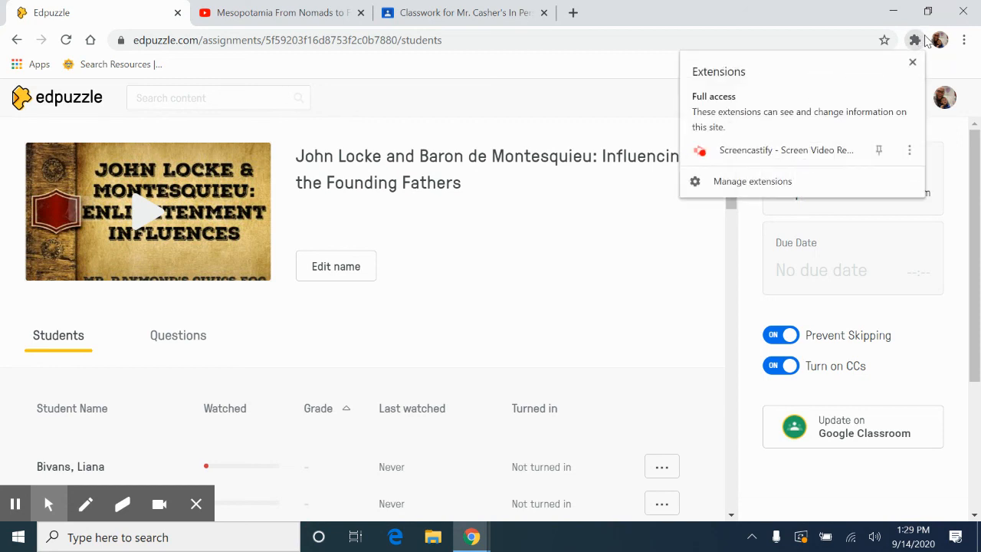
pyautogui.click(811, 151)
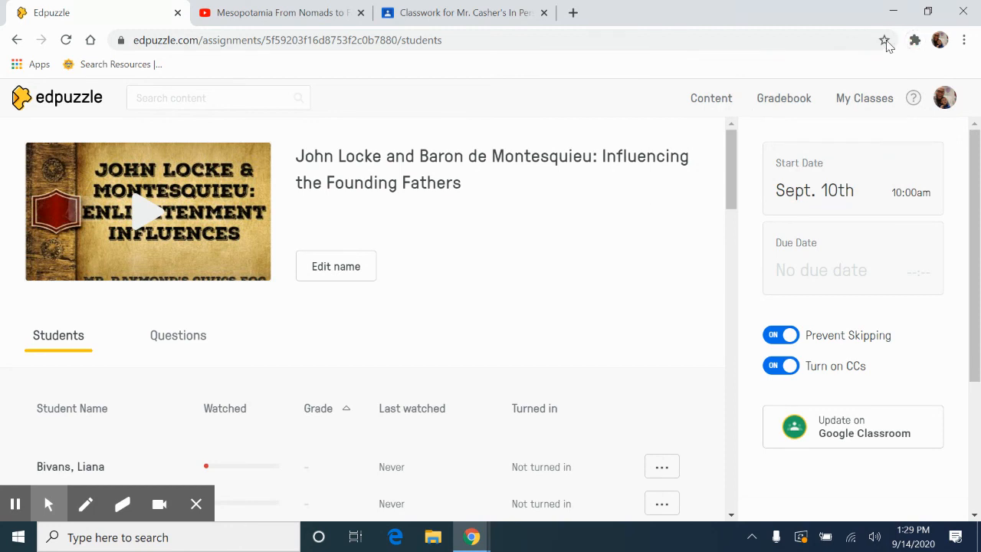
pyautogui.click(909, 42)
pyautogui.click(782, 148)
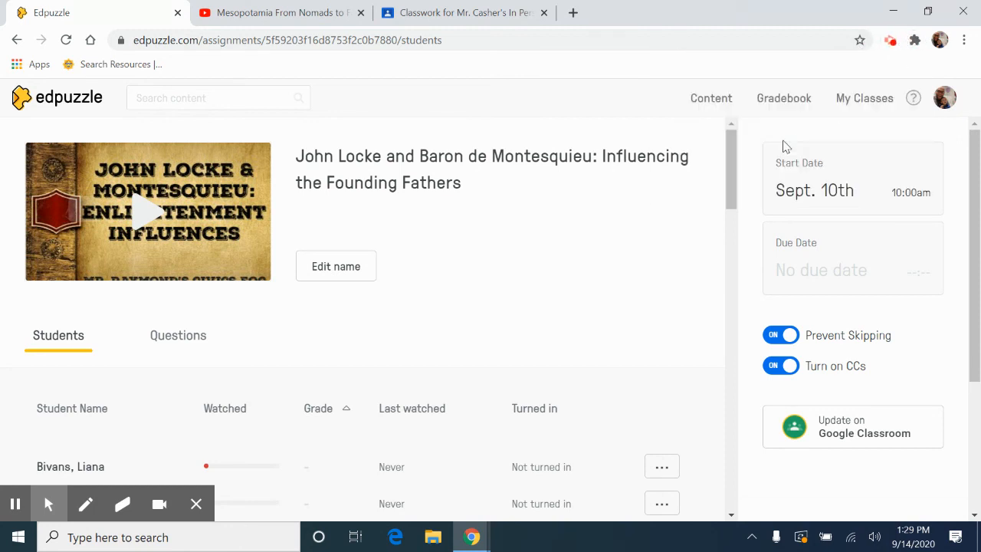